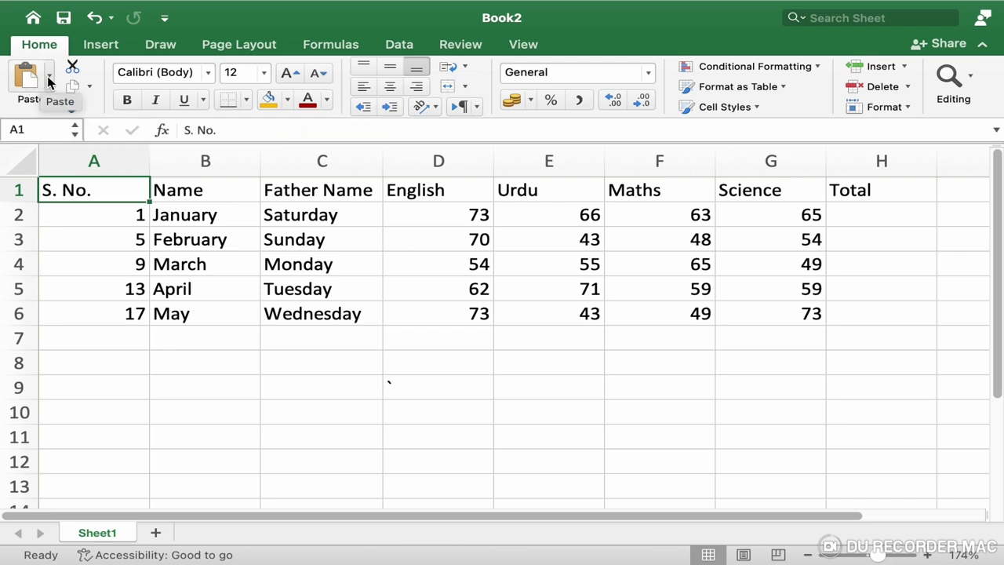
Step: Dismiss the paste options without pasting and select header cells A1:H1
click(48, 76)
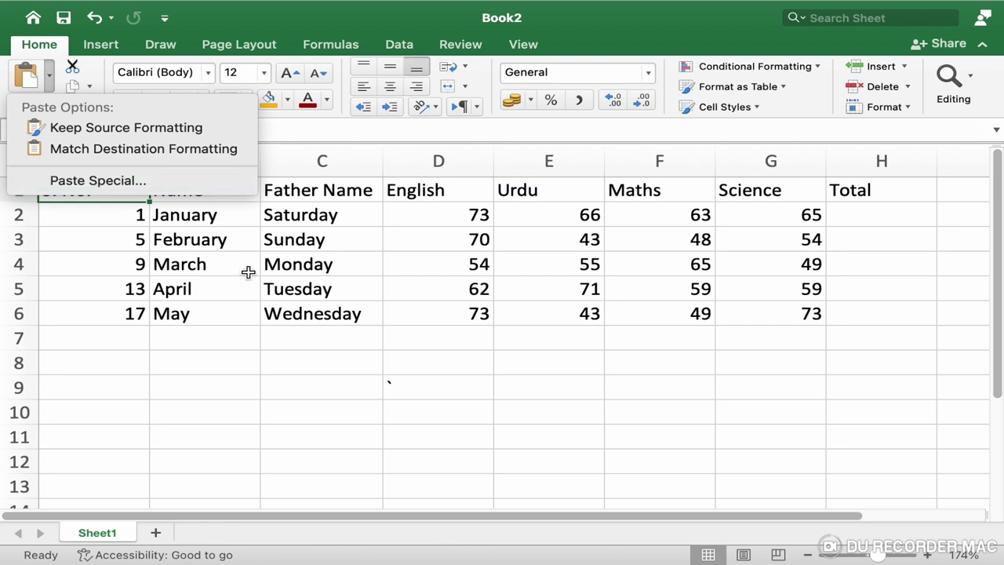
key(Escape)
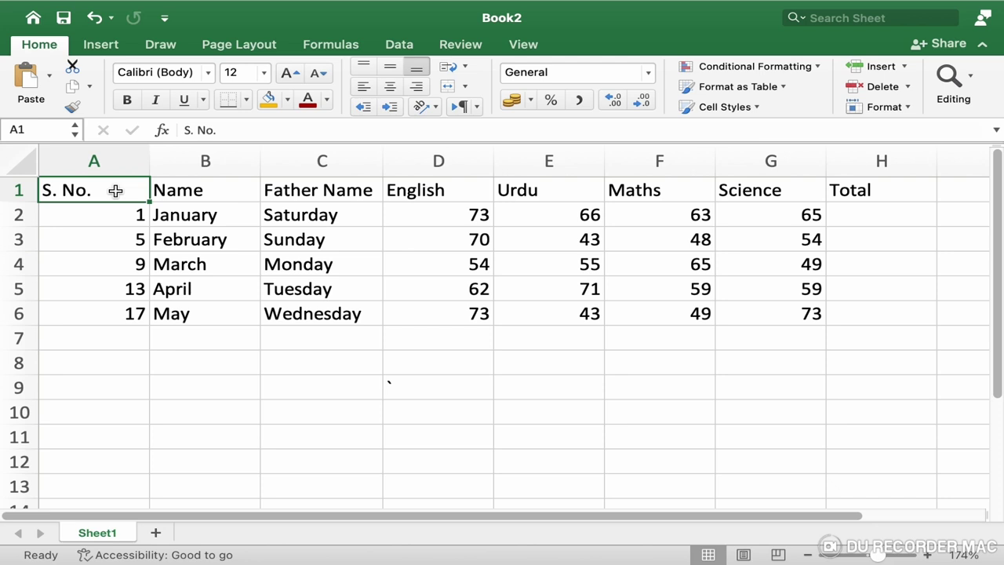
drag(116, 190, 750, 207)
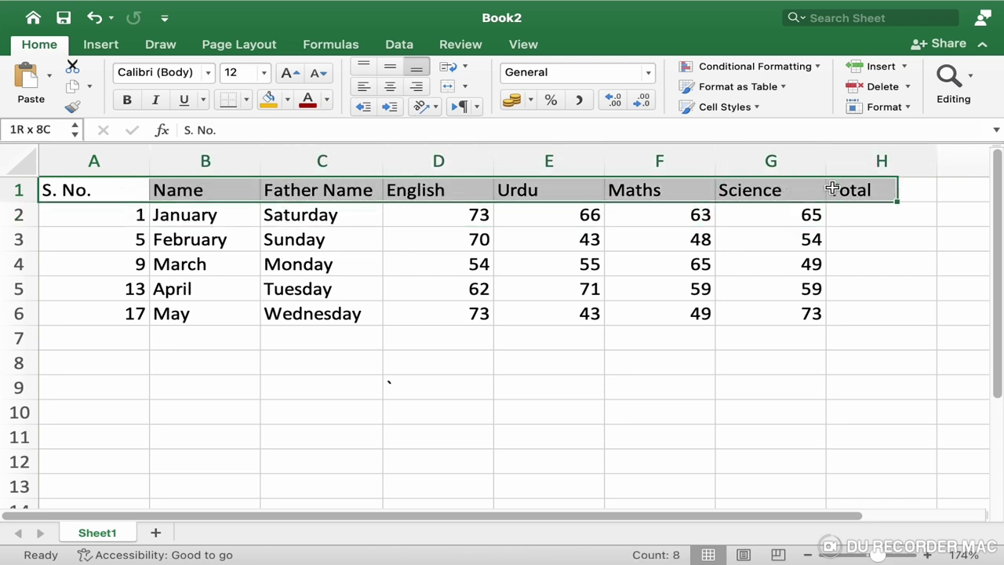
drag(750, 207, 852, 190)
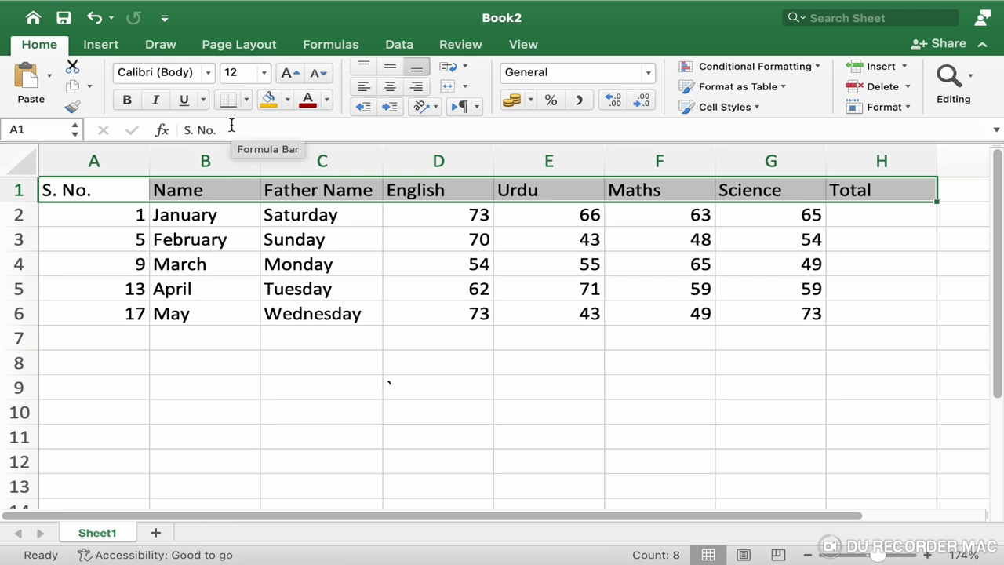
Step: Set the selected header to font size 14, Arial, bold and italic
click(265, 77)
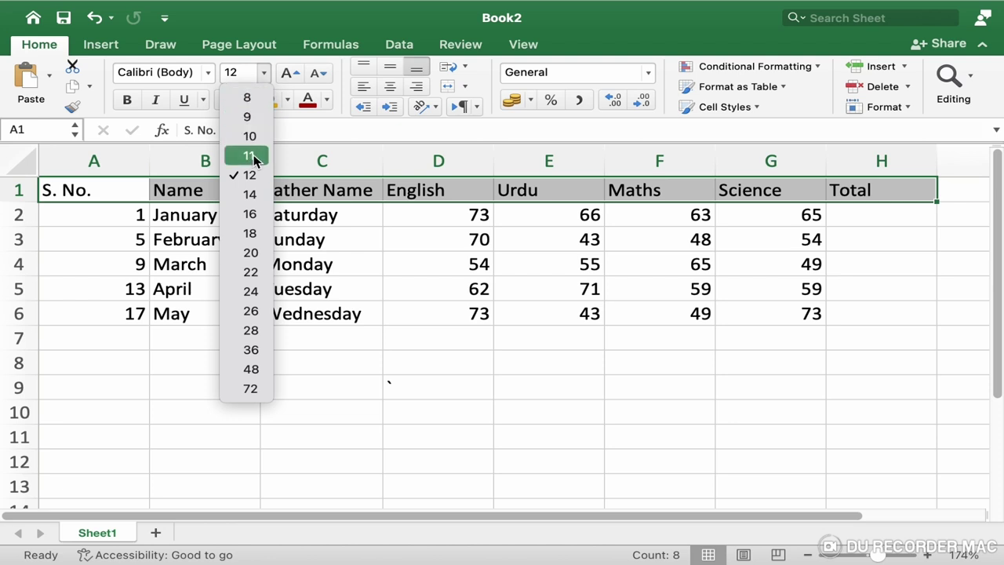
click(250, 195)
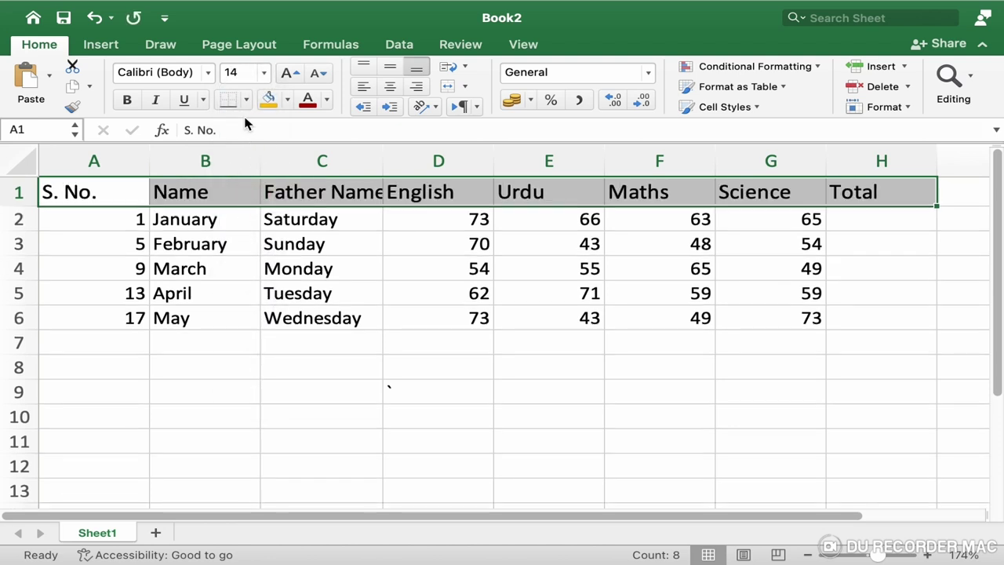
click(207, 75)
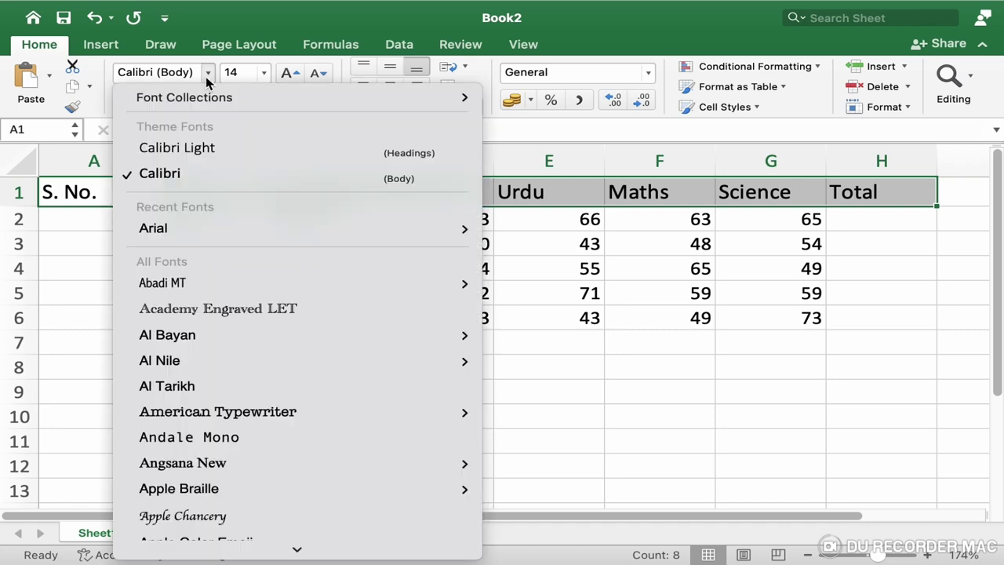
click(164, 229)
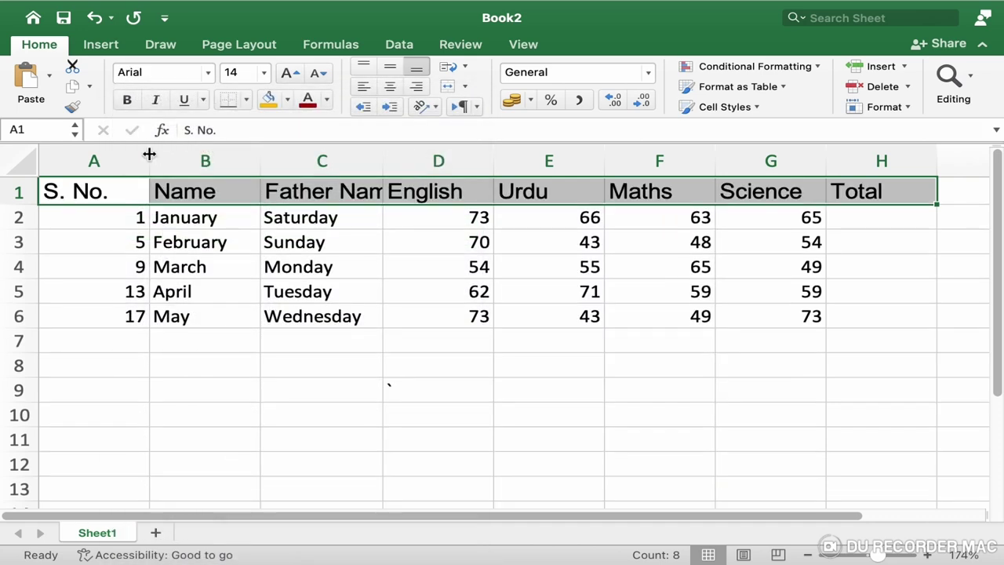
click(128, 101)
click(155, 102)
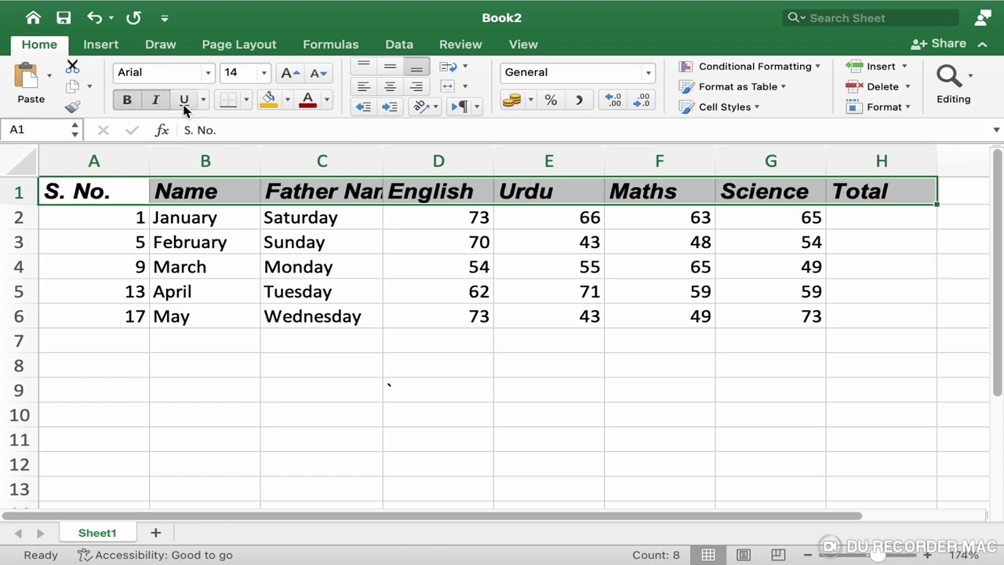
Step: Give header A1:H1 dark red text, an orange fill and centred alignment
click(328, 108)
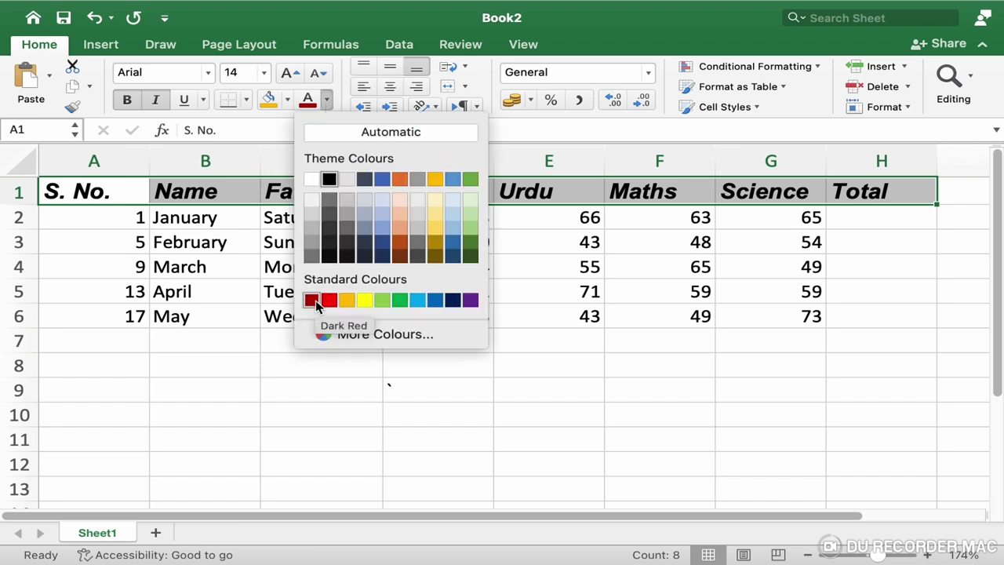
click(311, 300)
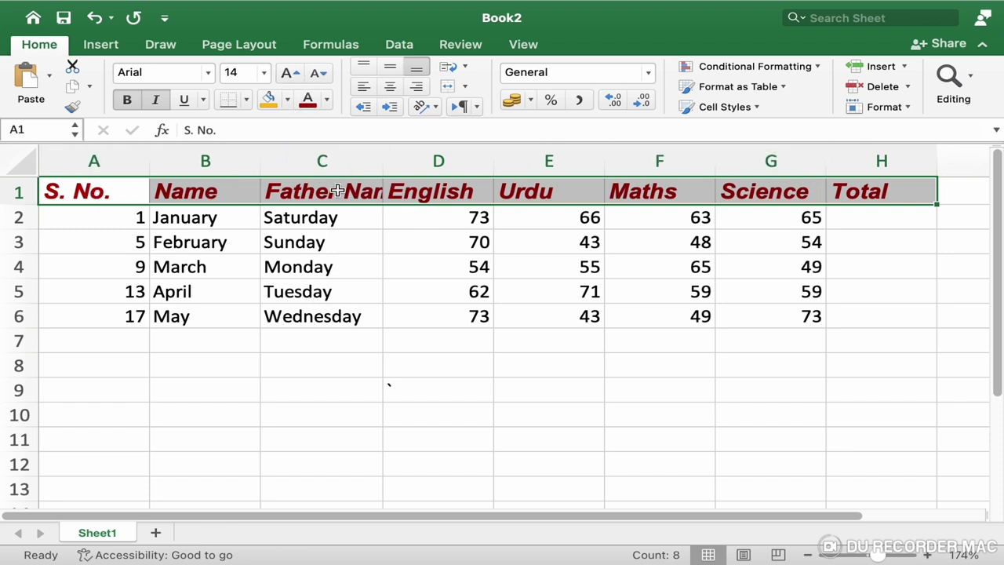
click(287, 104)
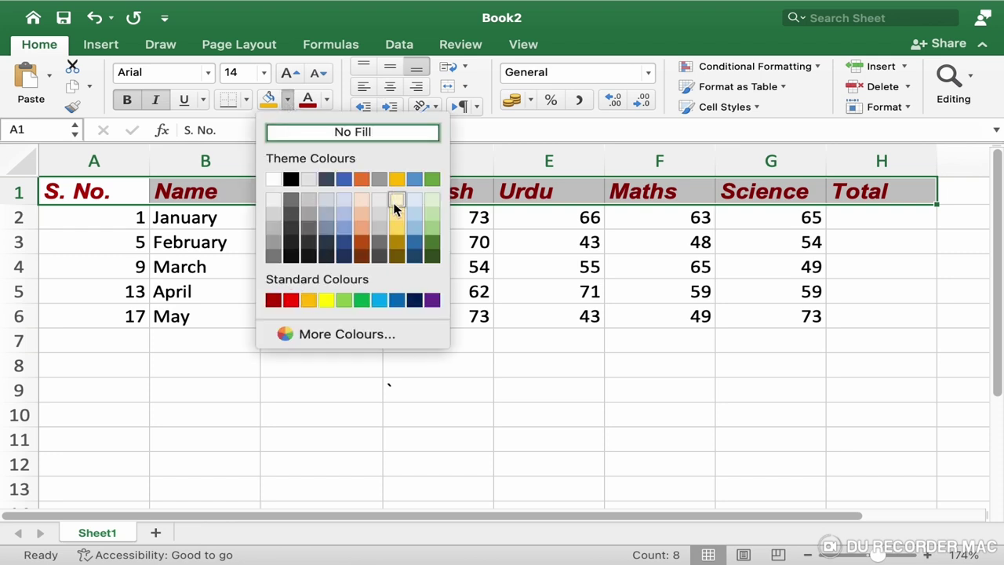
click(313, 301)
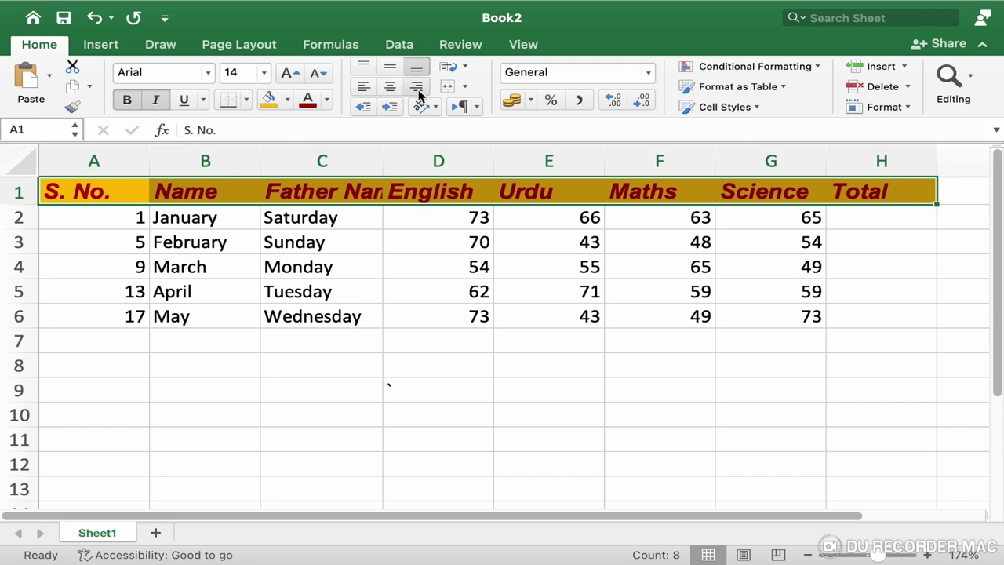
click(390, 88)
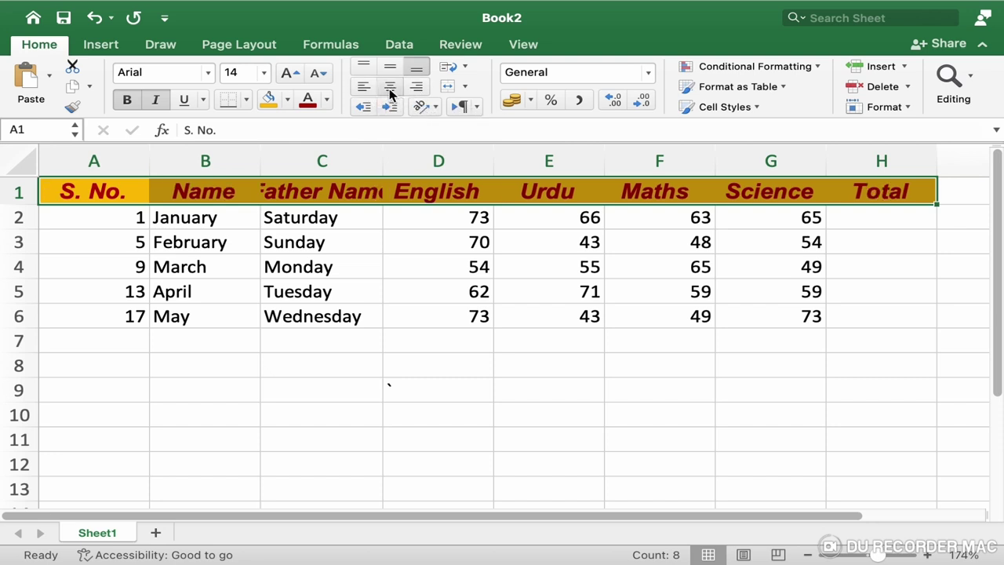
click(328, 316)
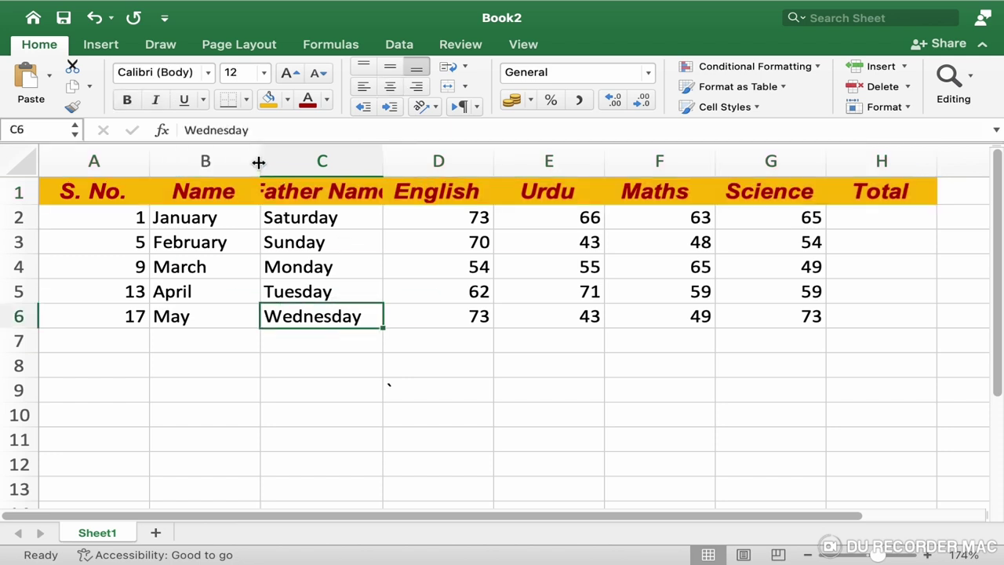
Step: Narrow the Name column, AutoFit Father Name to its header, and reselect the header row
drag(260, 163, 234, 163)
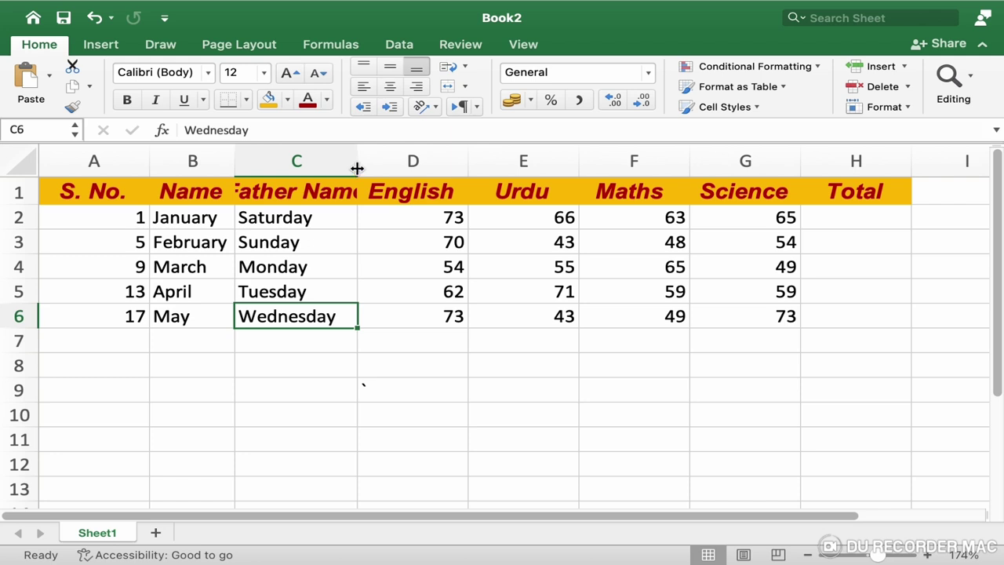
double_click(357, 168)
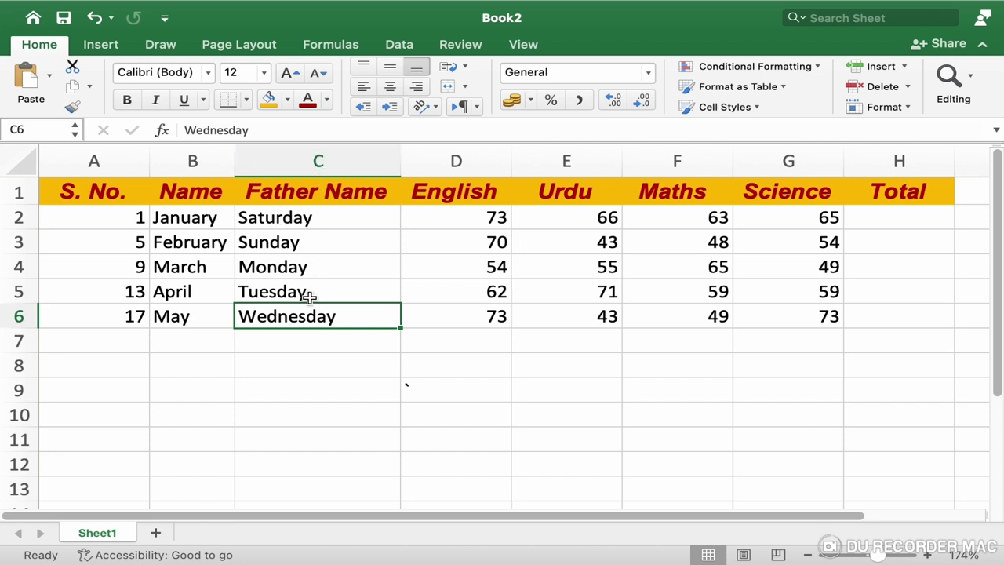
mouse_move(91, 192)
mouse_down()
mouse_move(517, 202)
mouse_move(871, 183)
mouse_up()
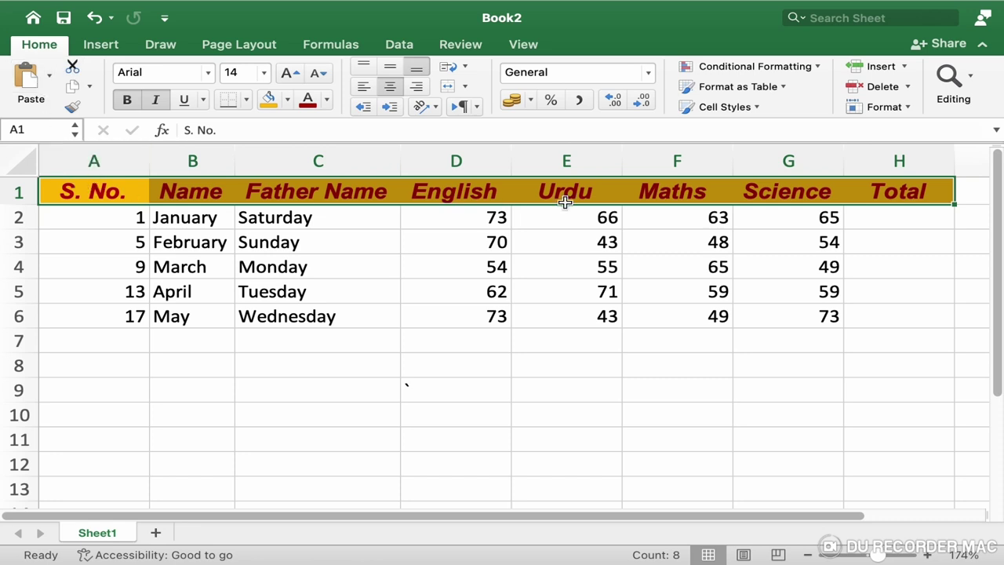
click(73, 68)
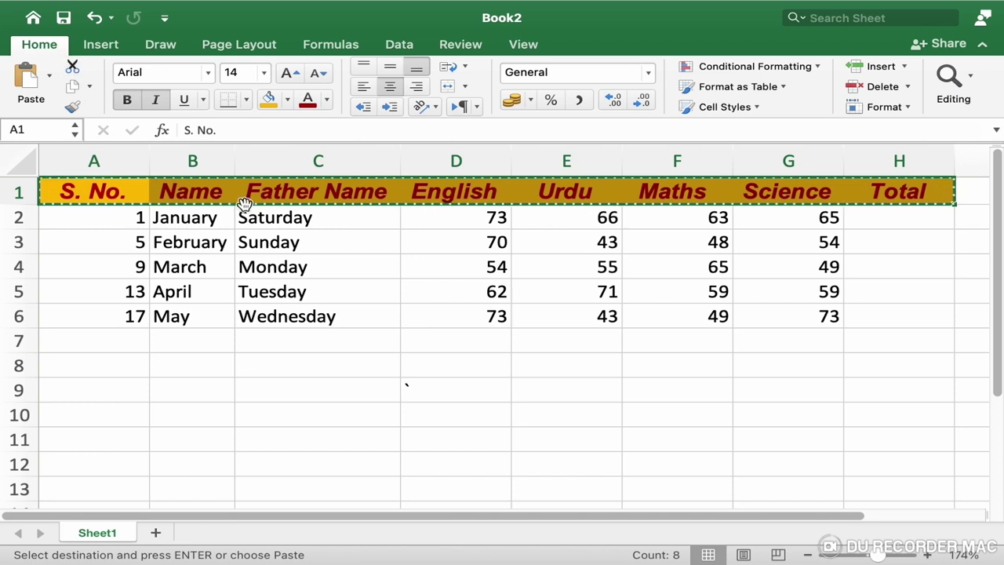
click(114, 390)
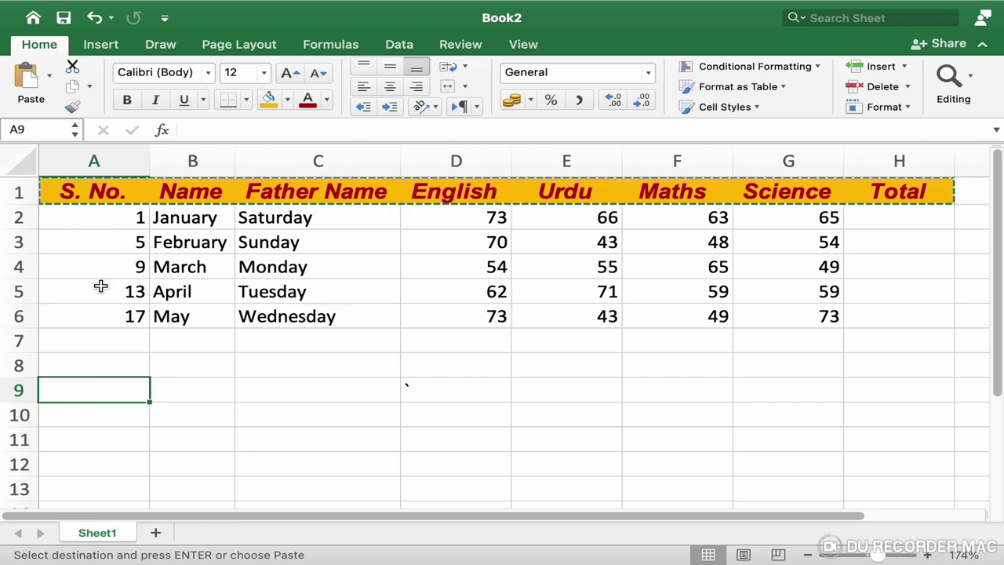
click(31, 89)
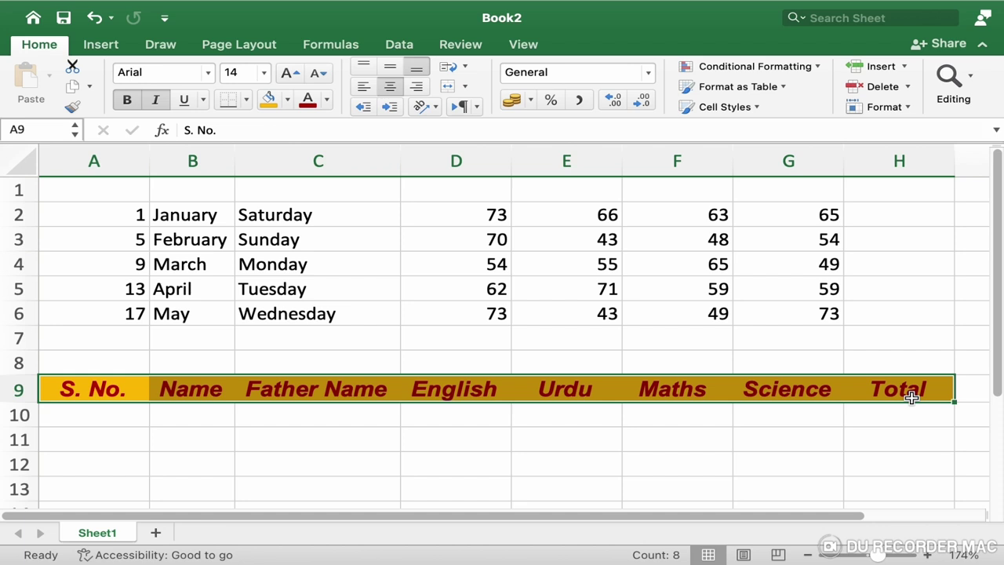
key(super+z)
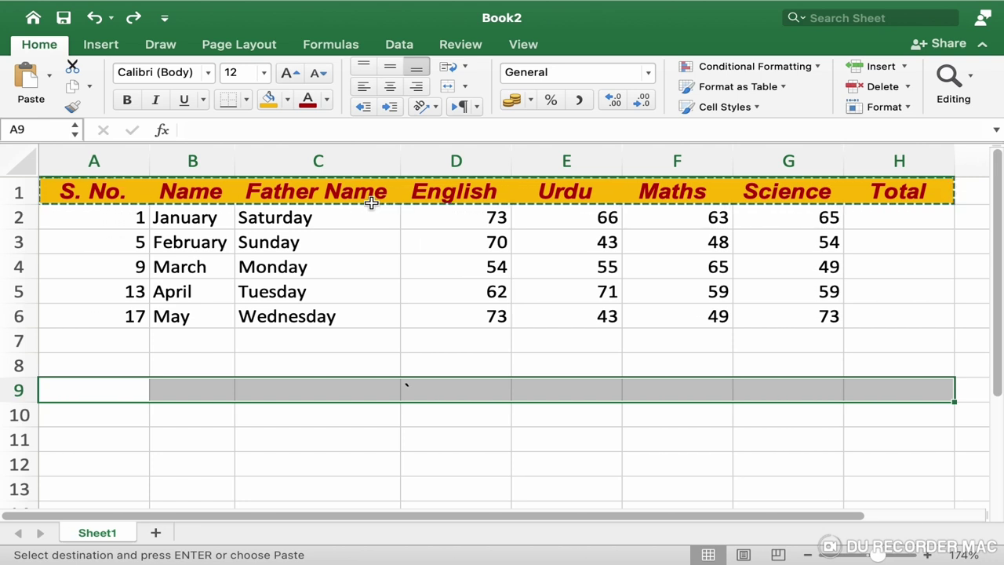
key(Escape)
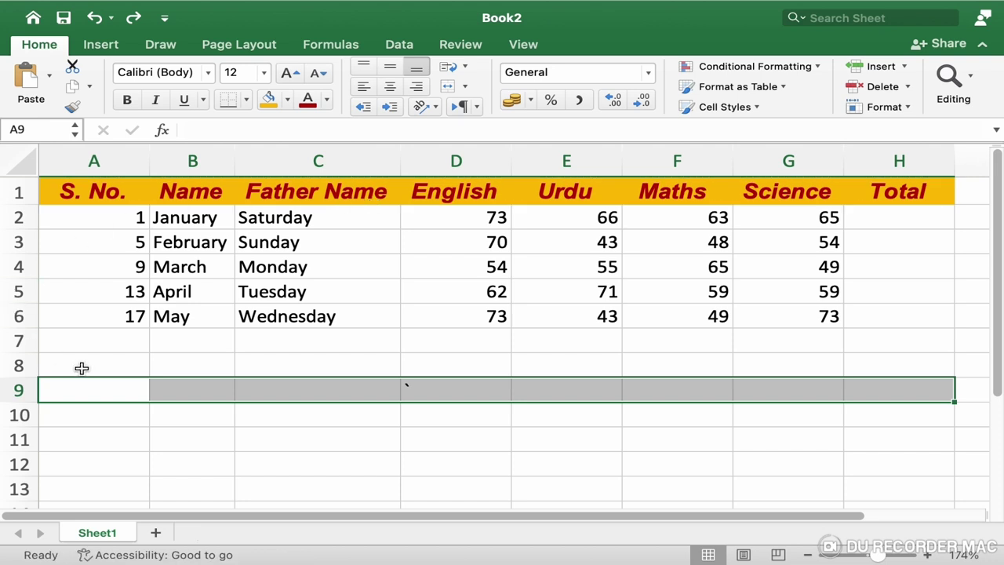
click(86, 388)
drag(90, 194, 867, 194)
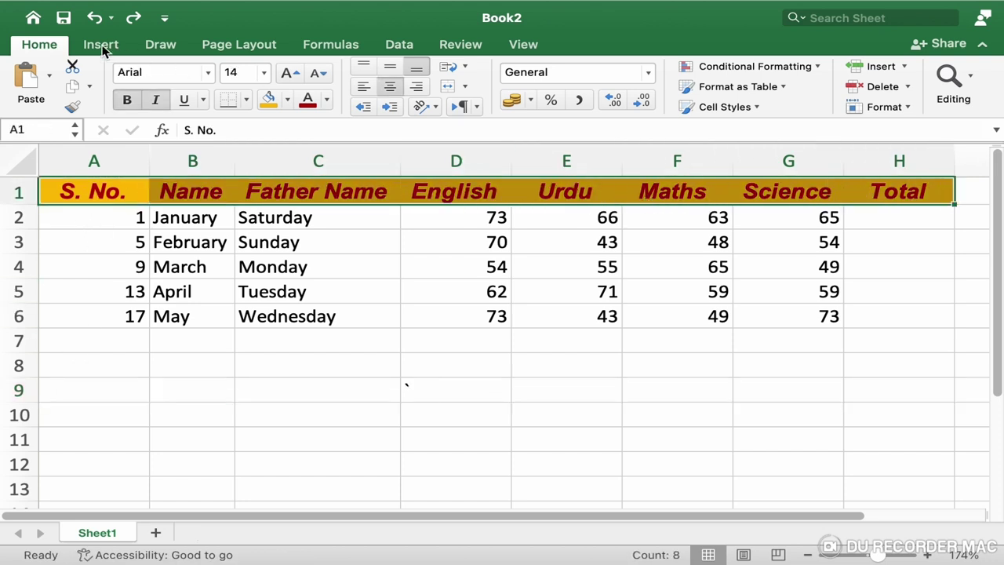
click(76, 90)
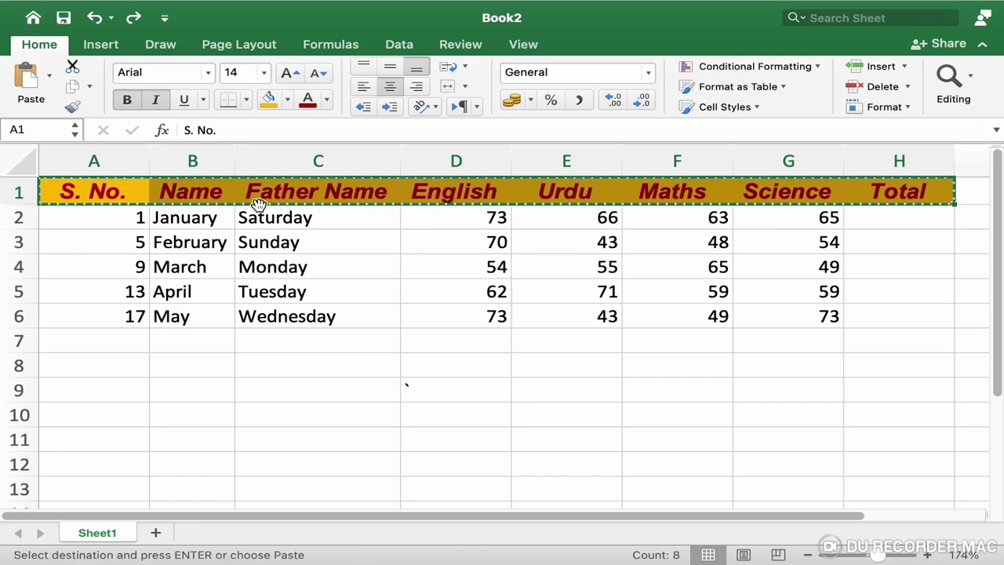
click(114, 414)
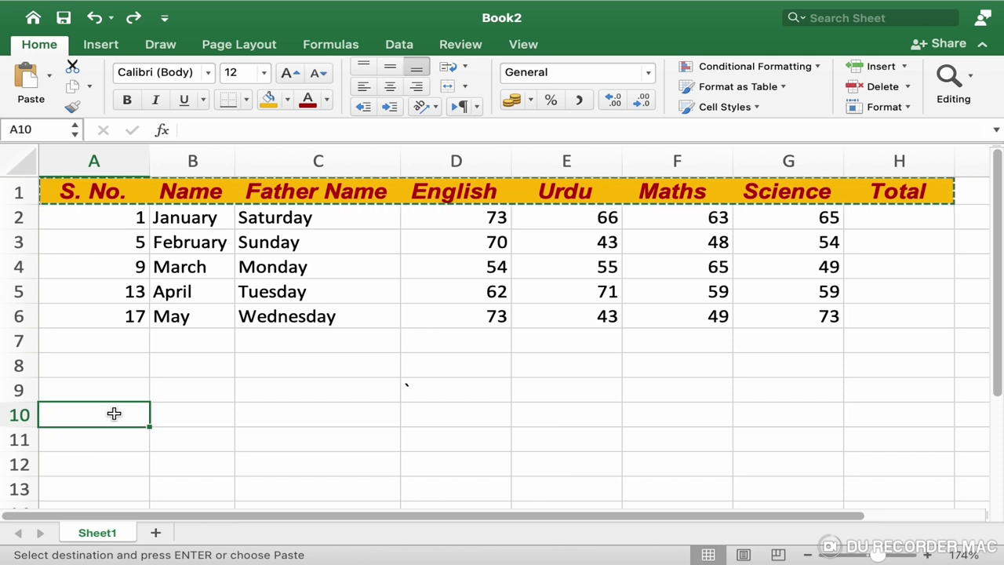
click(28, 88)
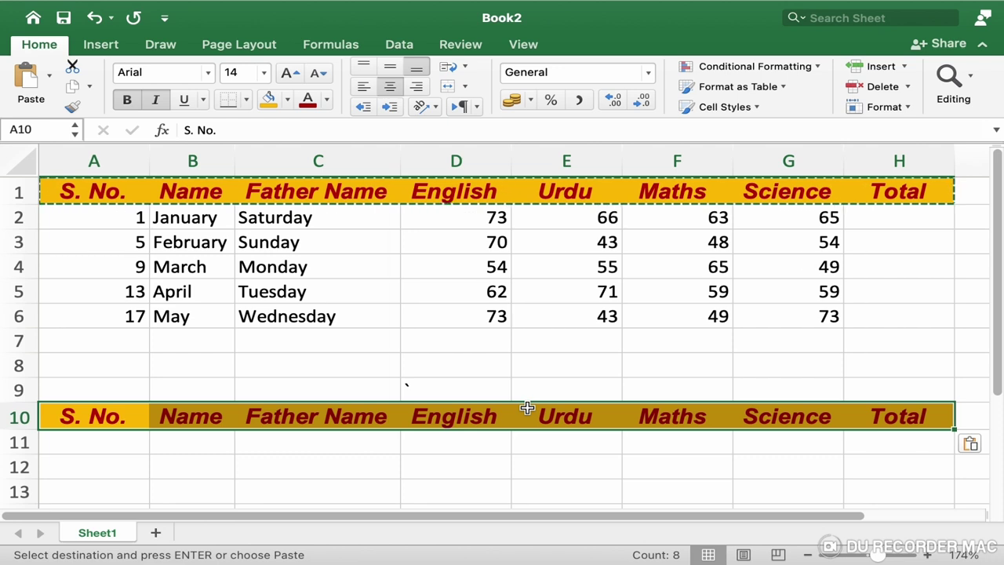
key(Escape)
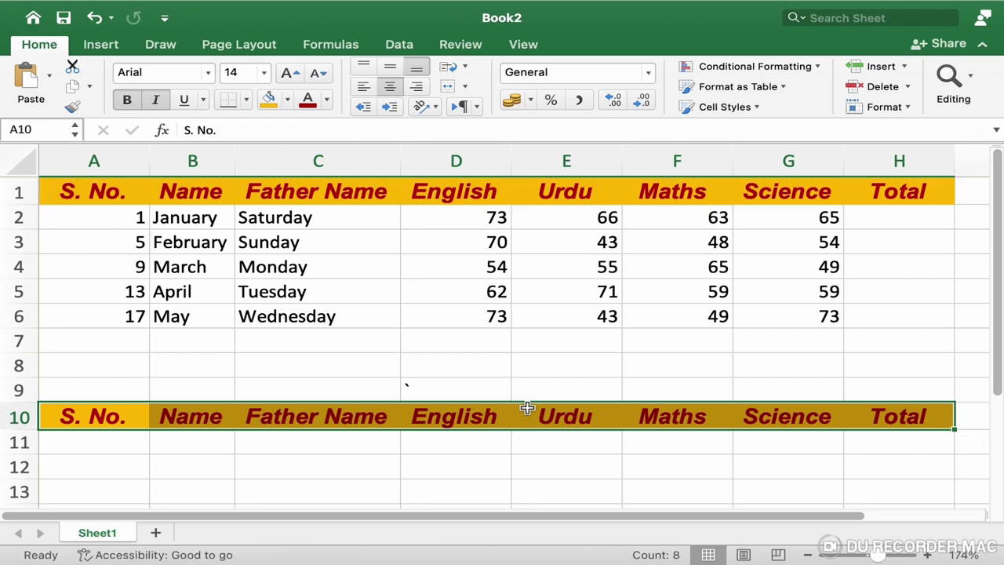
key(ctrl+z)
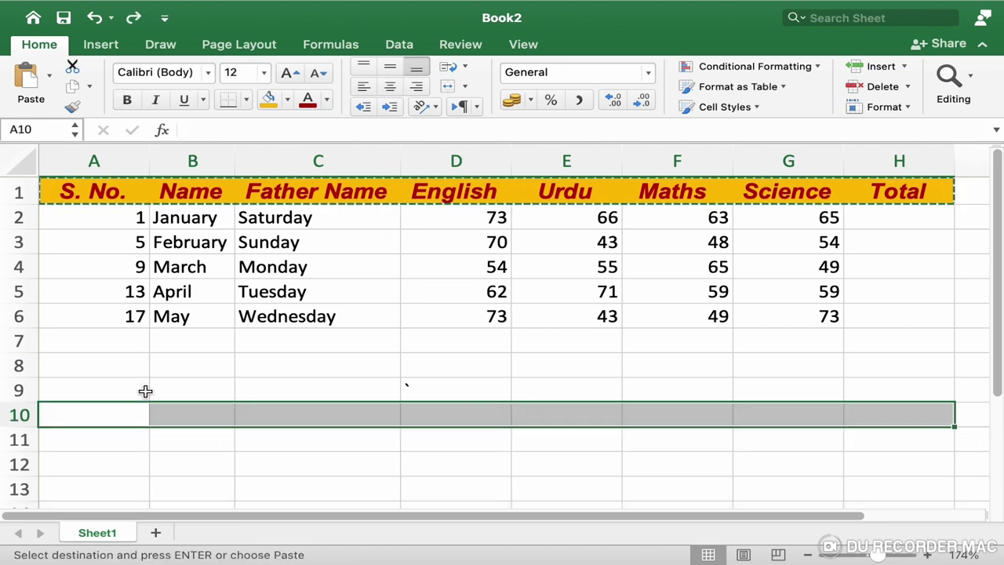
Step: Select the header row from S. No. to Total and pick cell A9 as destination
click(144, 392)
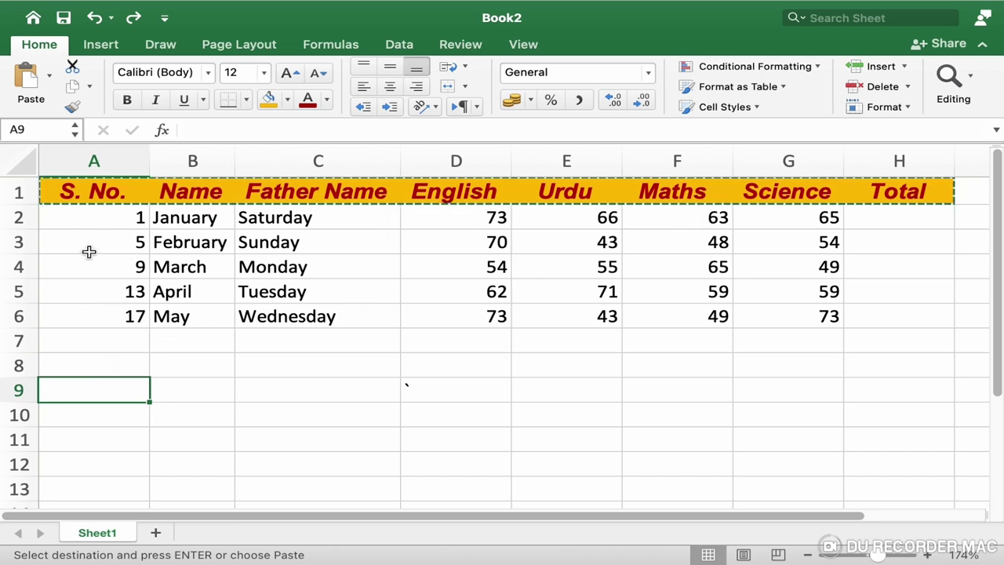
drag(86, 191, 922, 188)
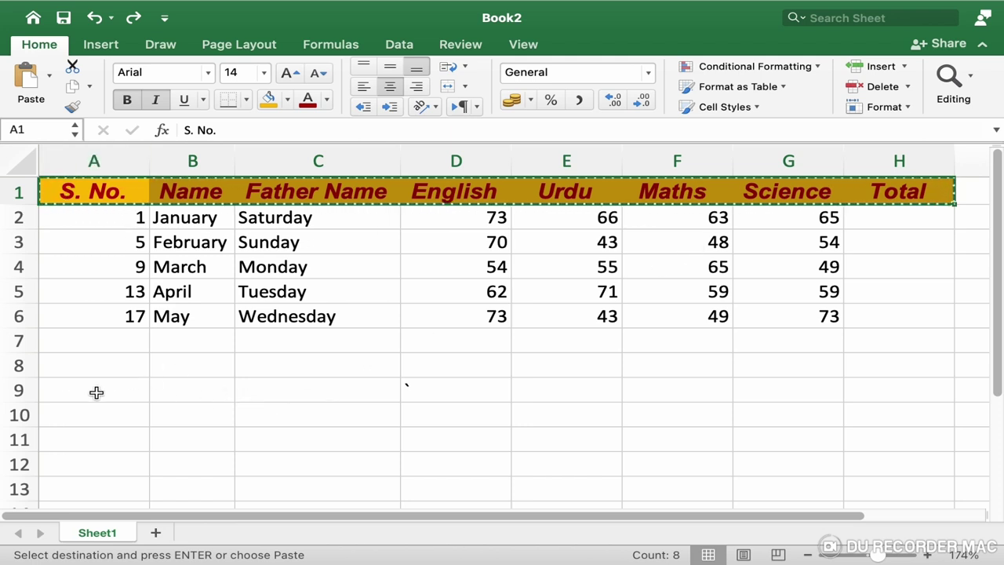
click(96, 392)
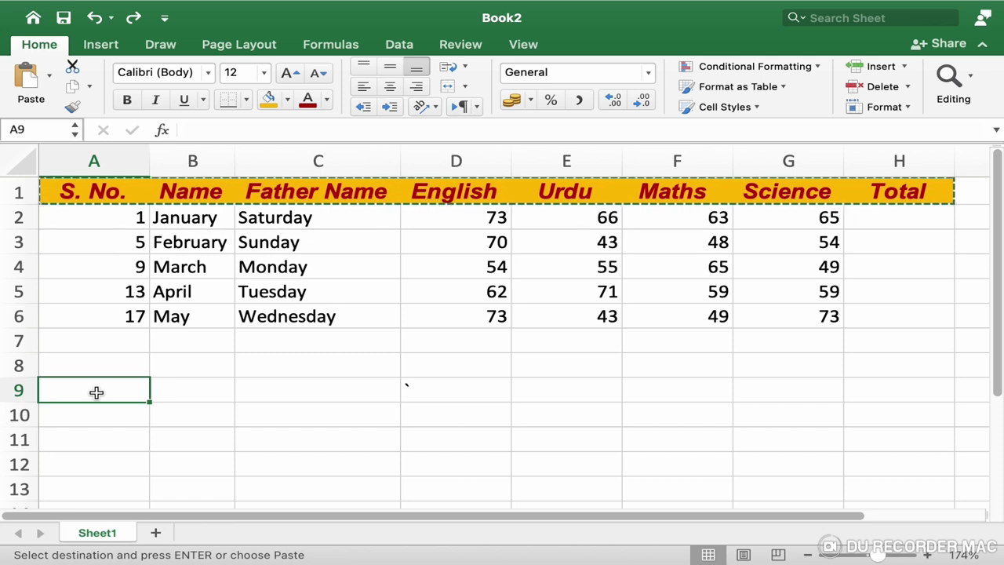
click(50, 79)
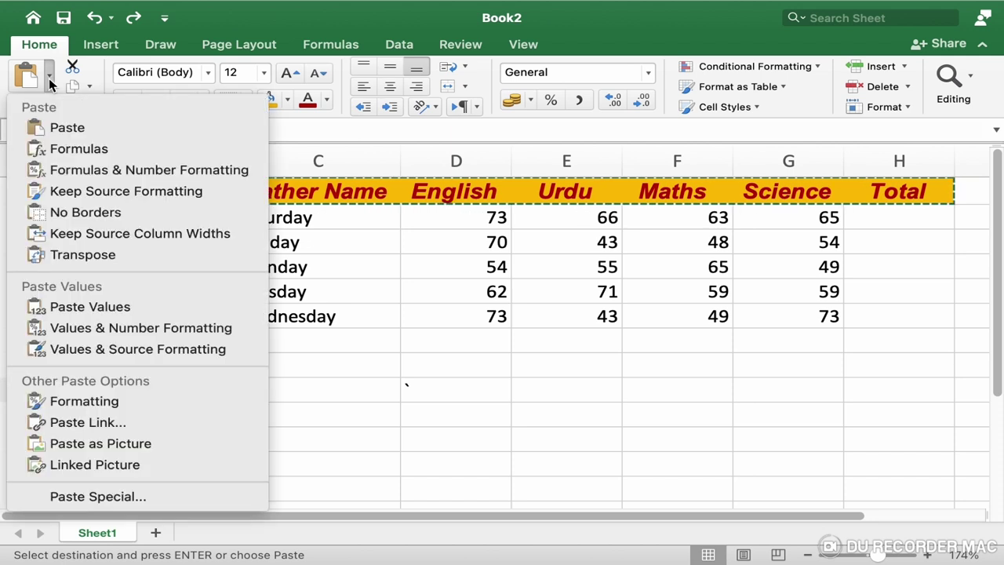
click(103, 496)
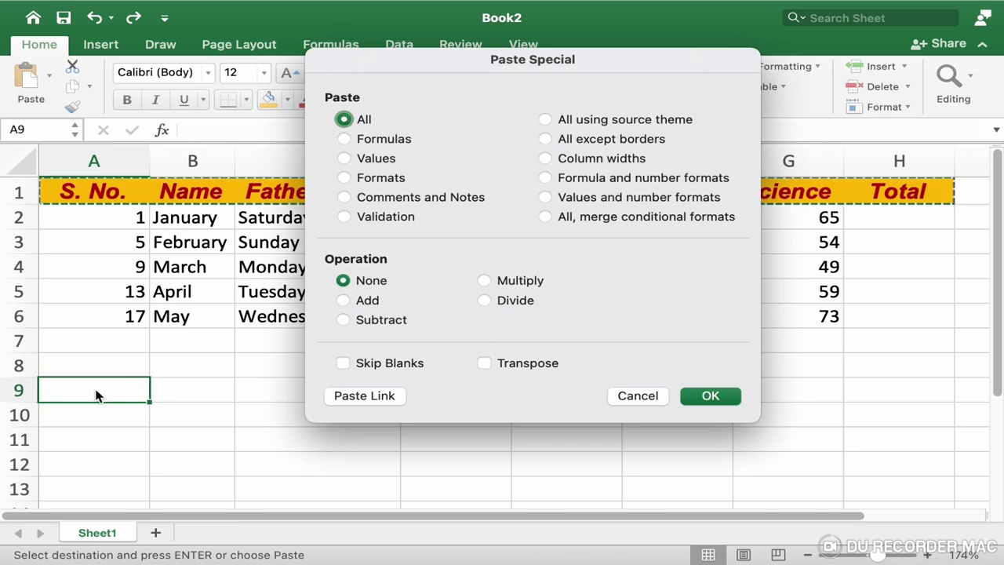
click(346, 160)
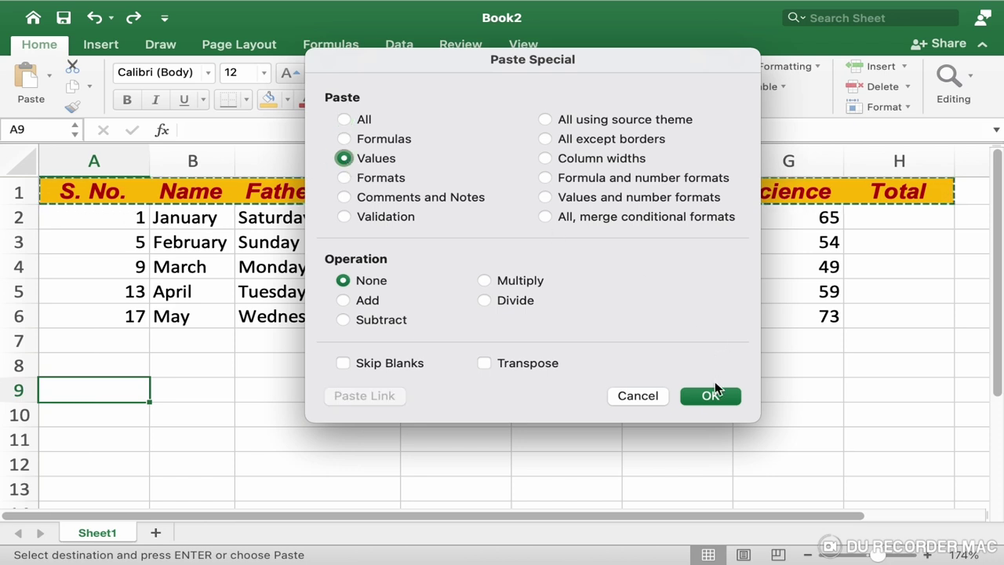
click(708, 396)
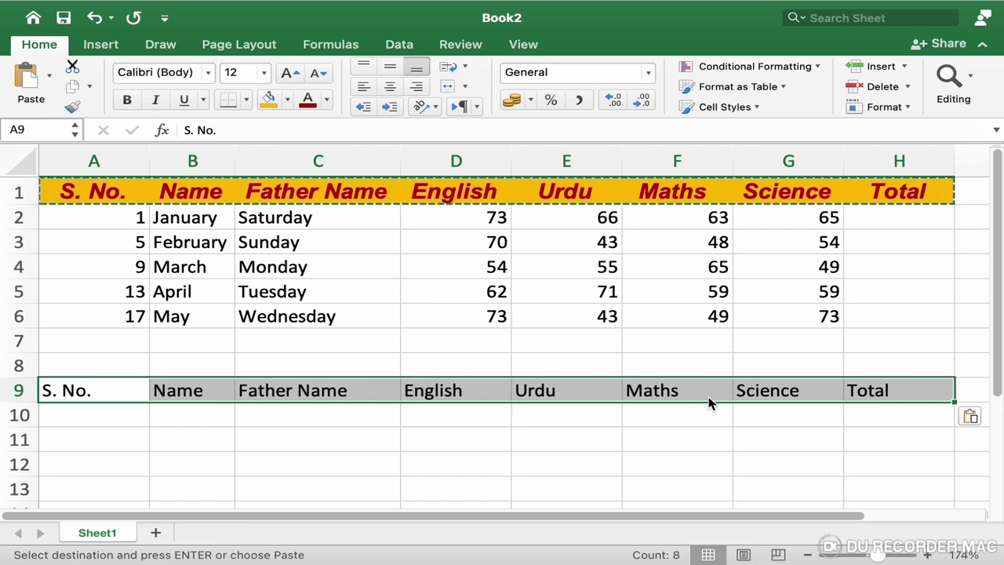
key(super+z)
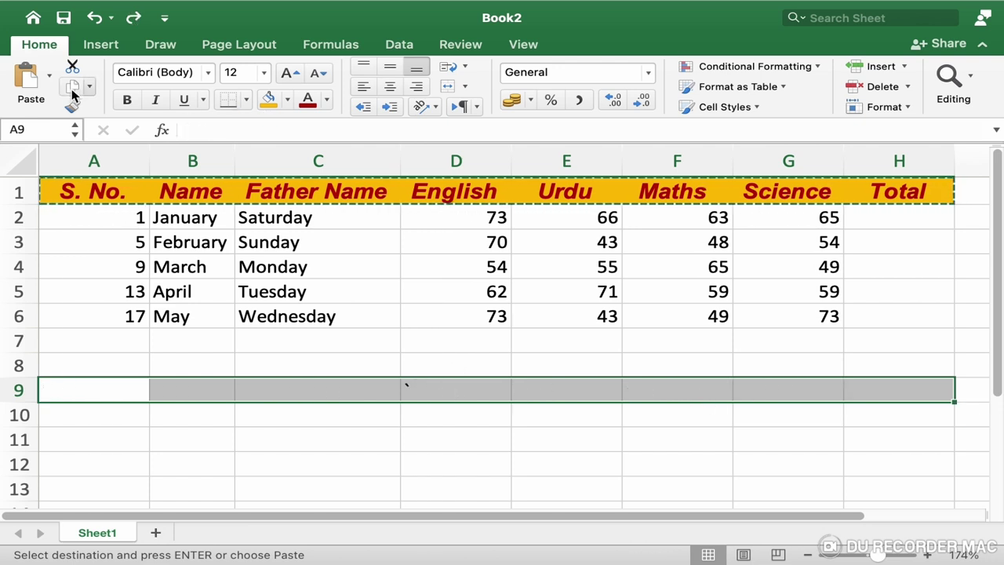
Step: Paste only the header's formatting into row 9 using Paste Special > Formats
click(49, 78)
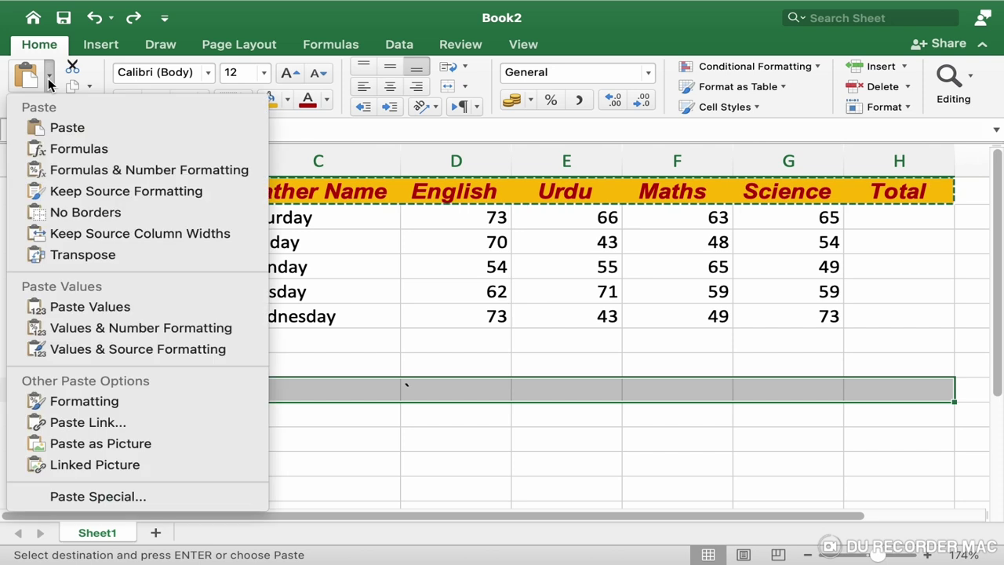
click(113, 501)
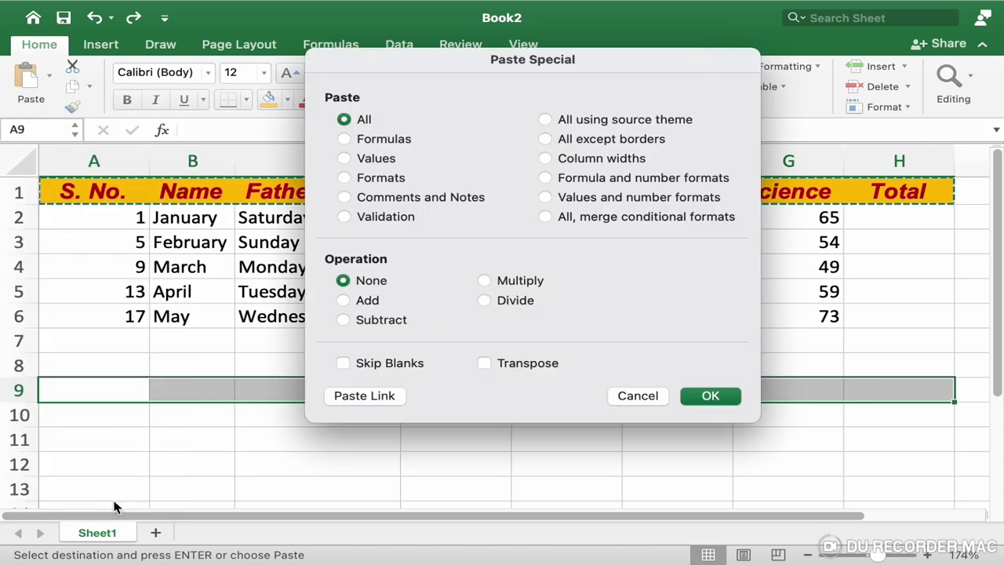
click(345, 178)
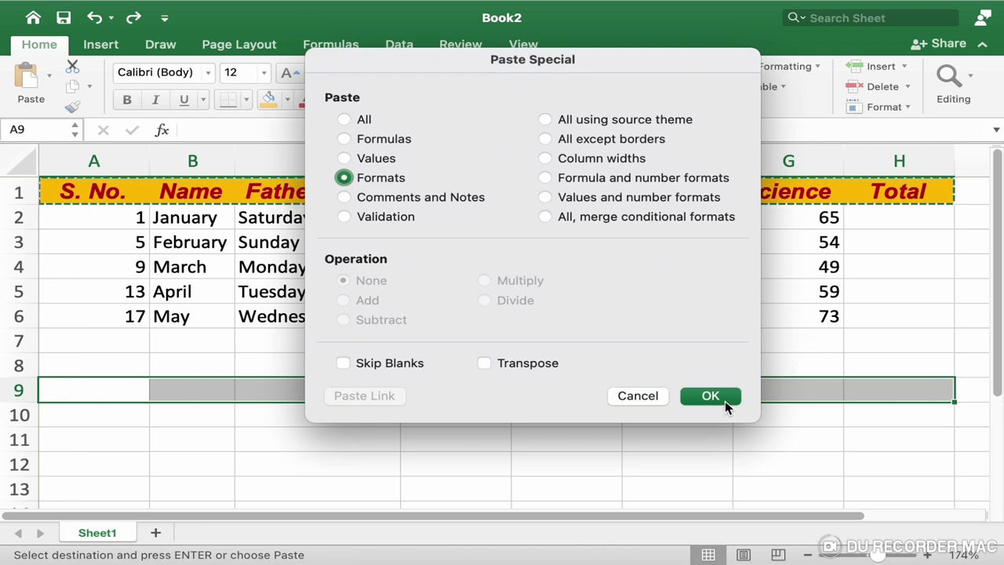
click(725, 401)
Step: Test the formatting by typing Name in A9, then undo the text and formatting
click(132, 384)
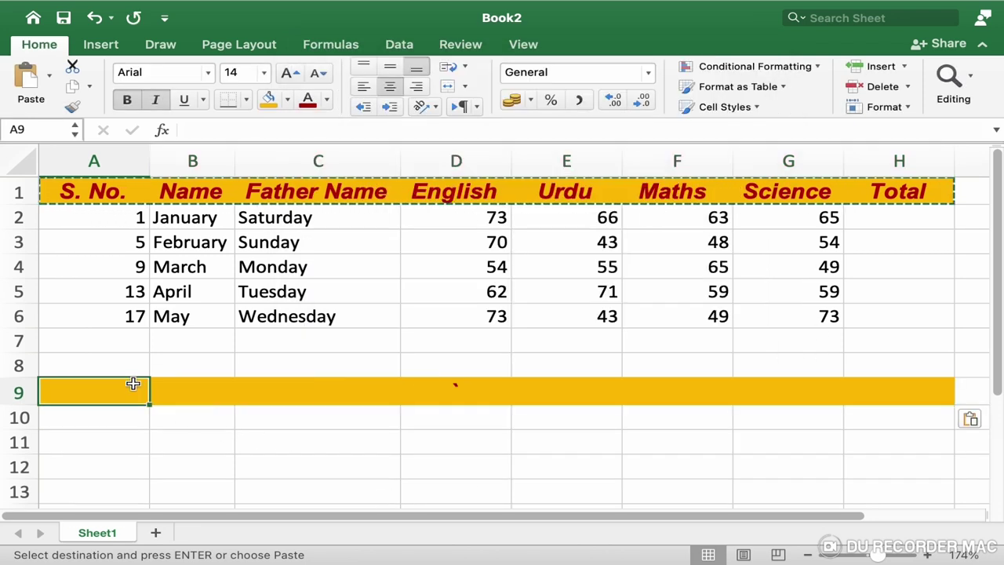
text(N)
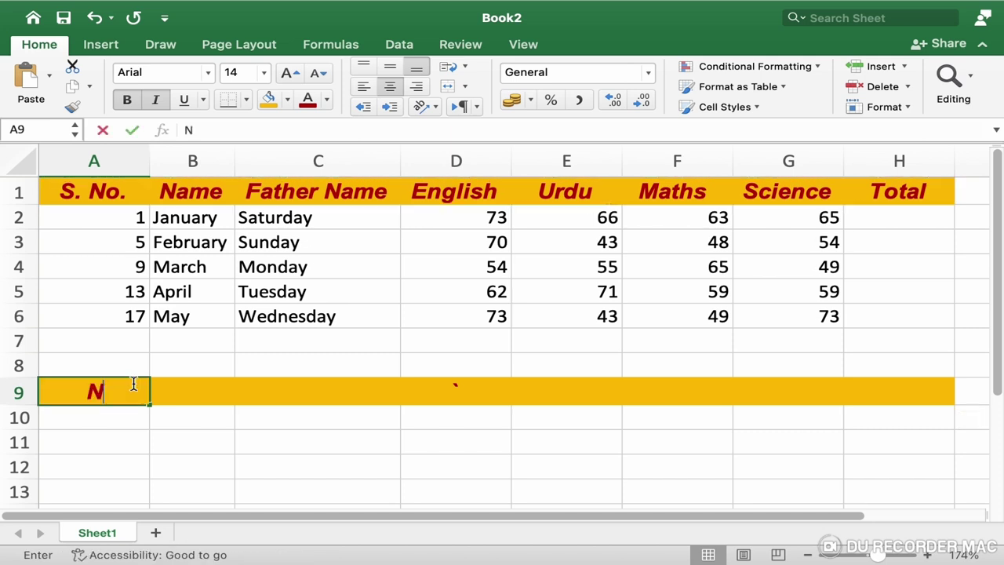
text(ame)
click(175, 385)
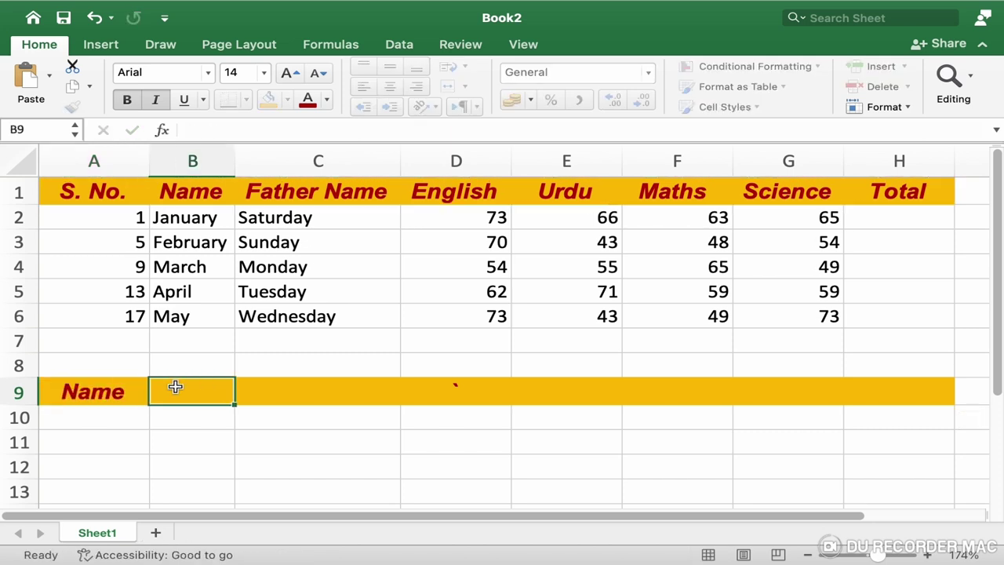
click(113, 392)
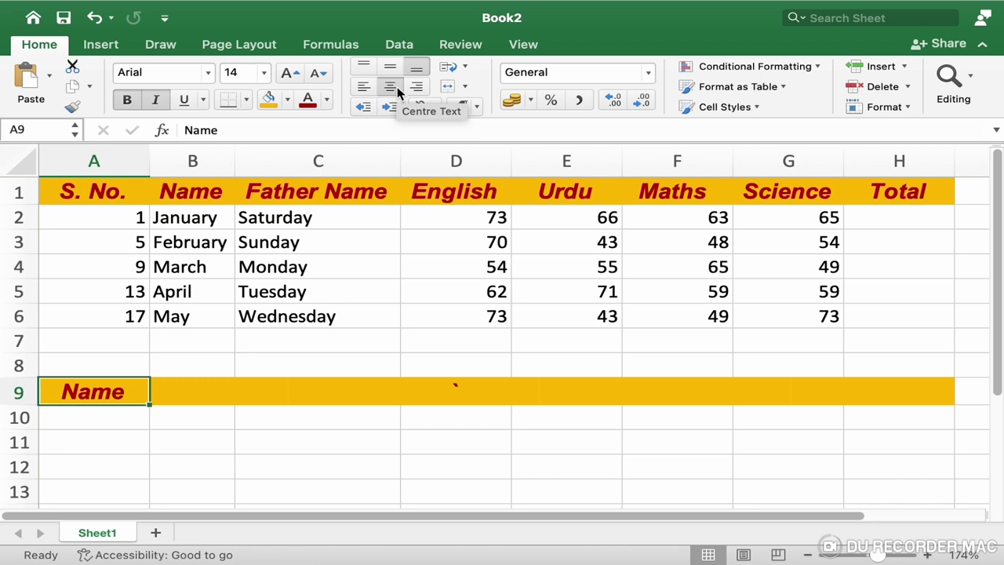
key(super+z)
key(super+z)
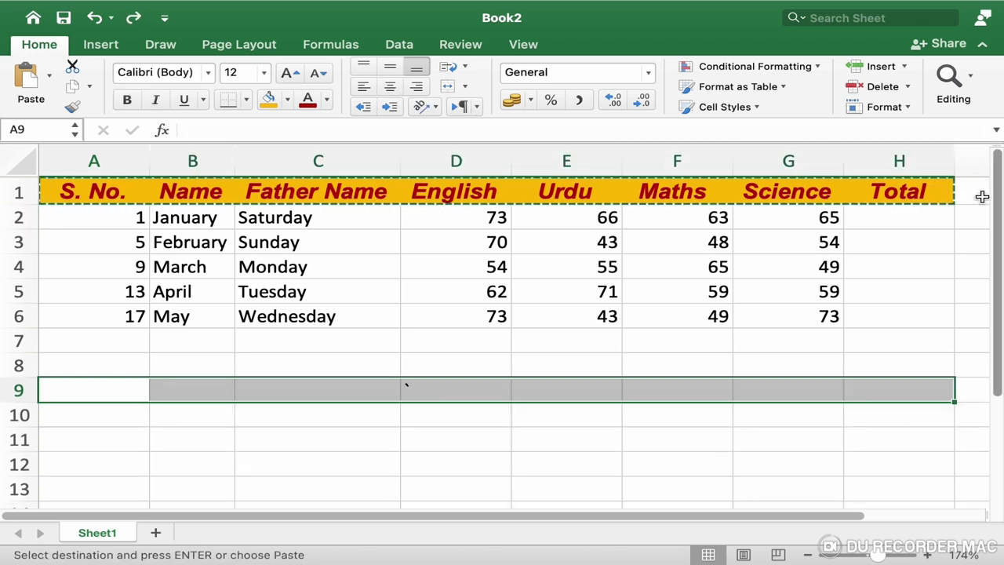
Step: Enter =SUM(D2:G2) in H2 so the first student's total shows 267
click(896, 221)
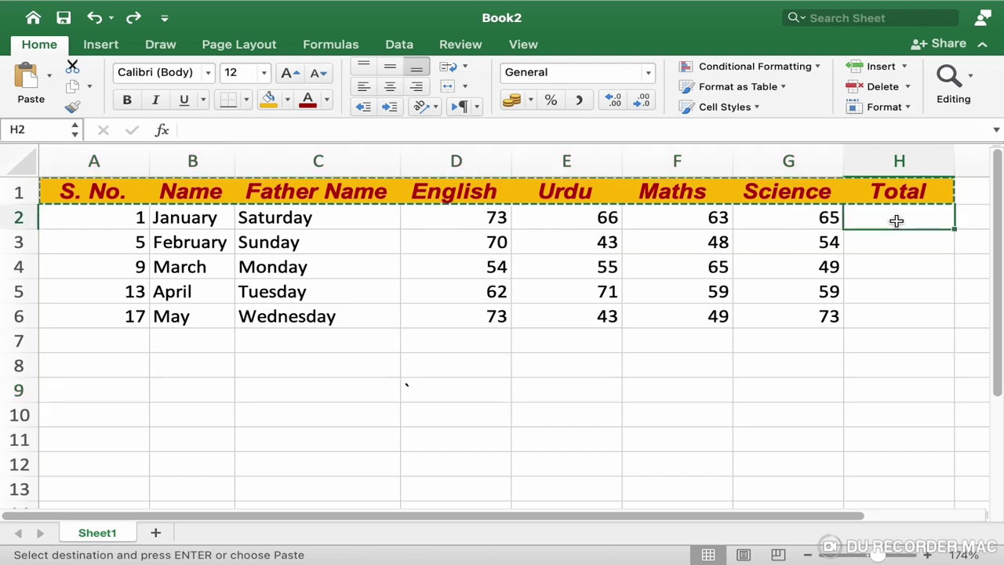
key(Escape)
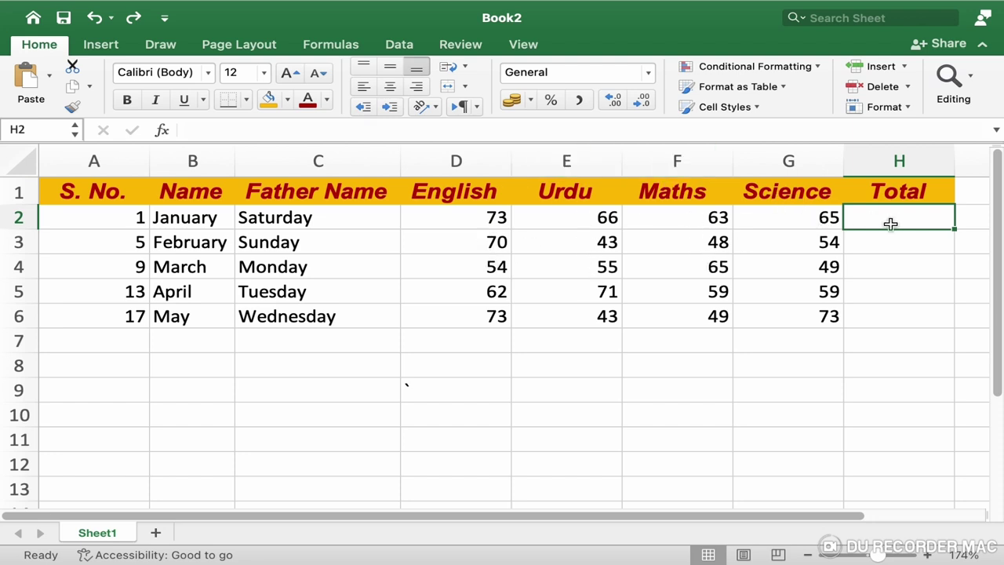
text(=)
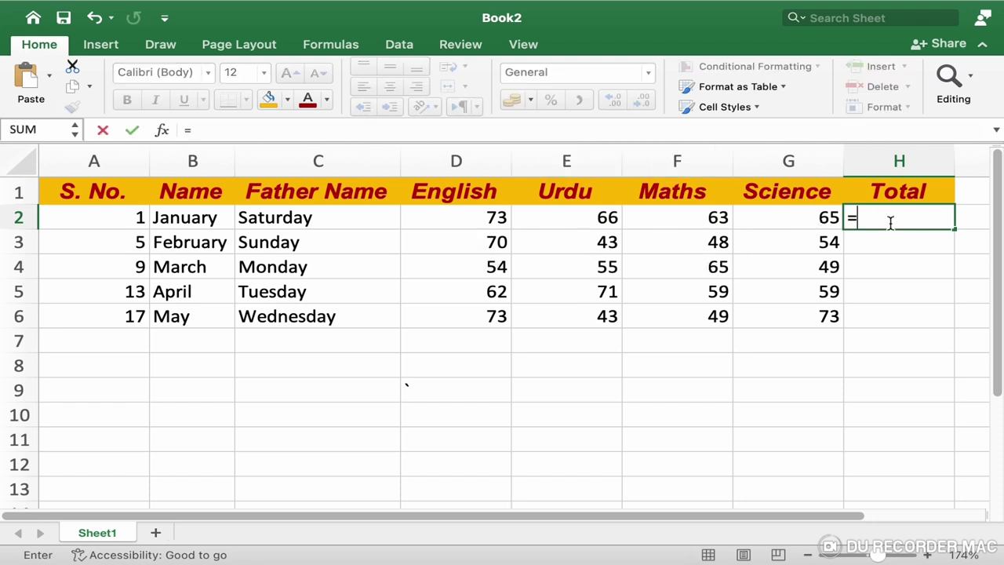
text(sum()
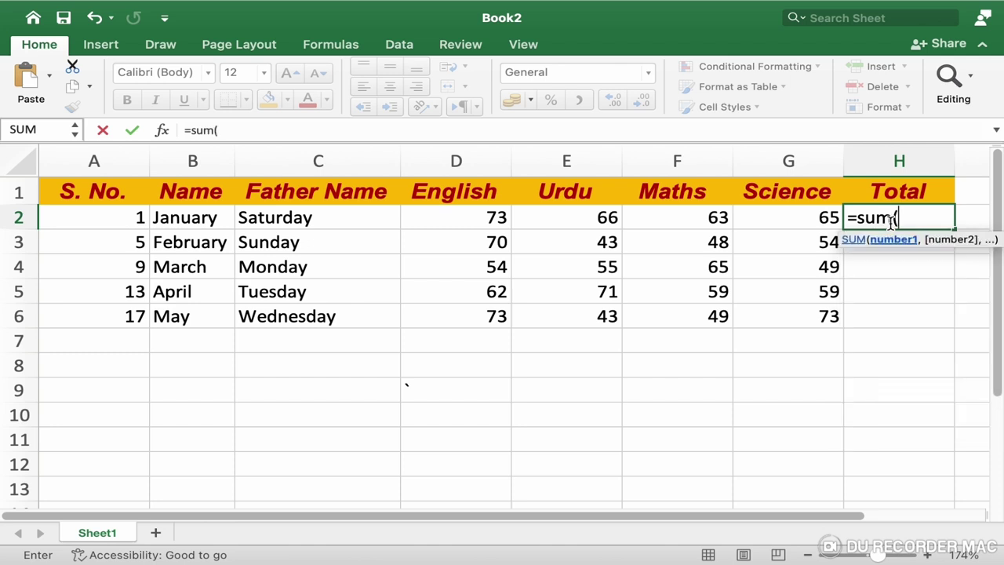
click(456, 218)
drag(456, 217, 798, 214)
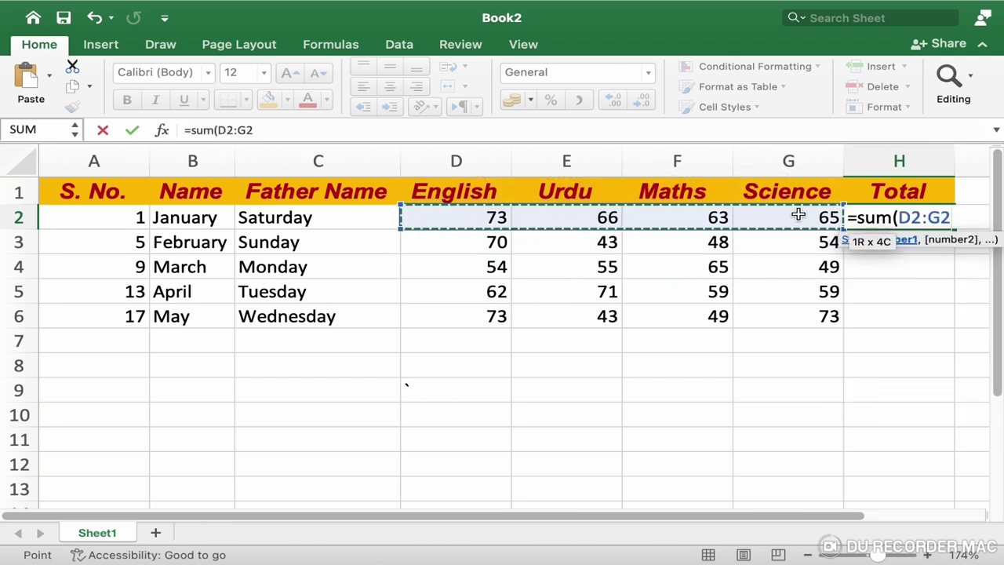
text())
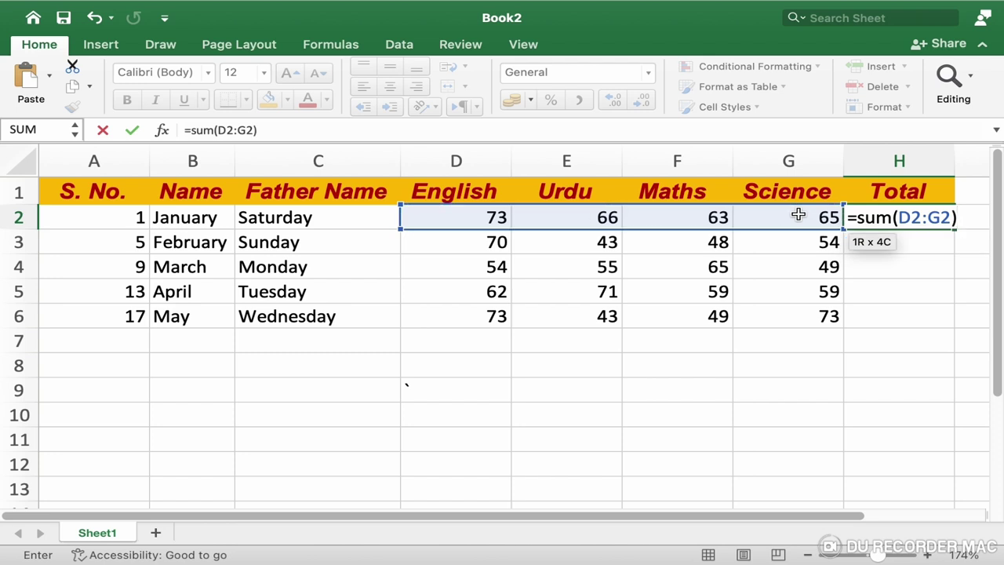
key(Return)
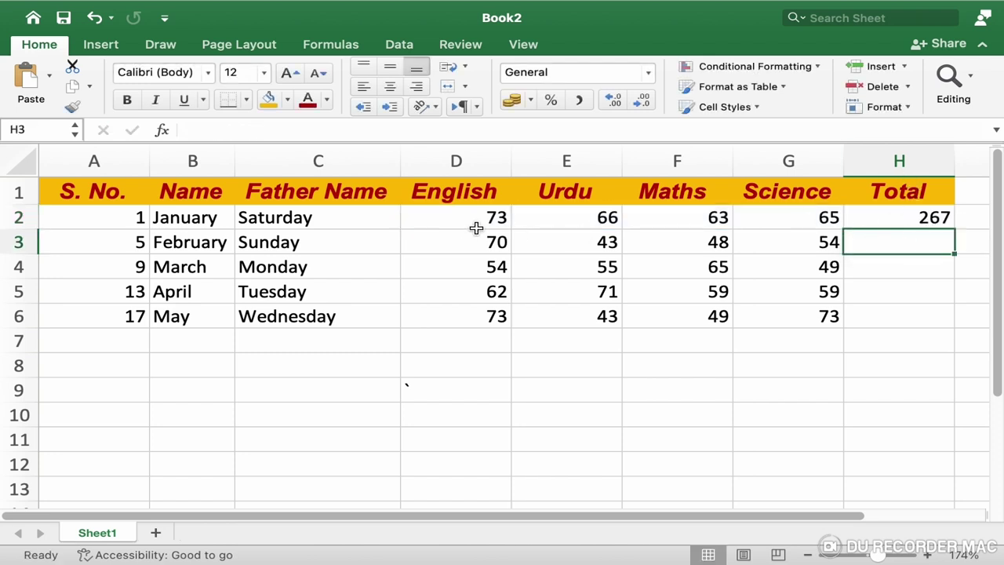
Step: Review H2's formula, confirm it unchanged, and reselect H2
click(884, 222)
double_click(885, 222)
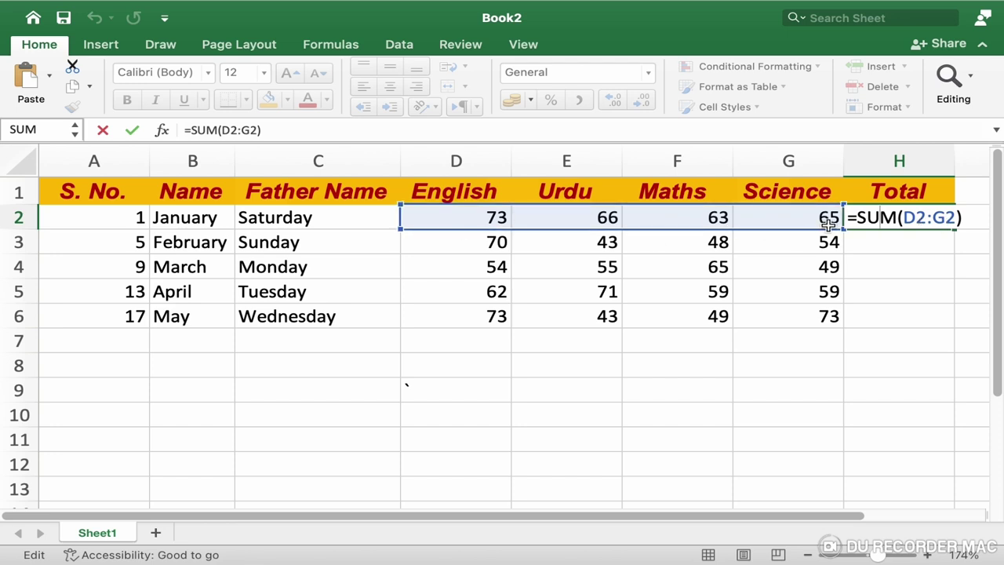
key(Return)
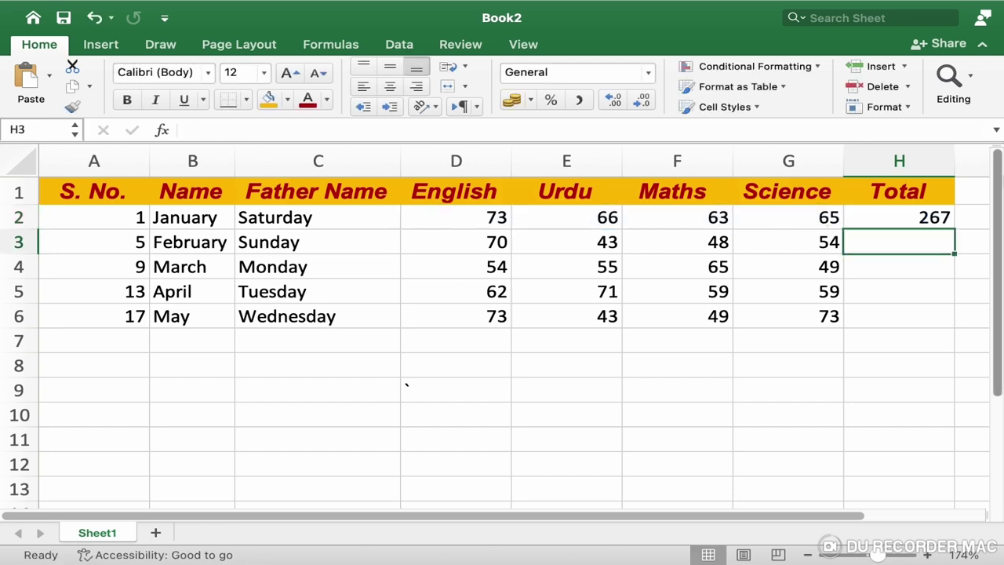
click(925, 220)
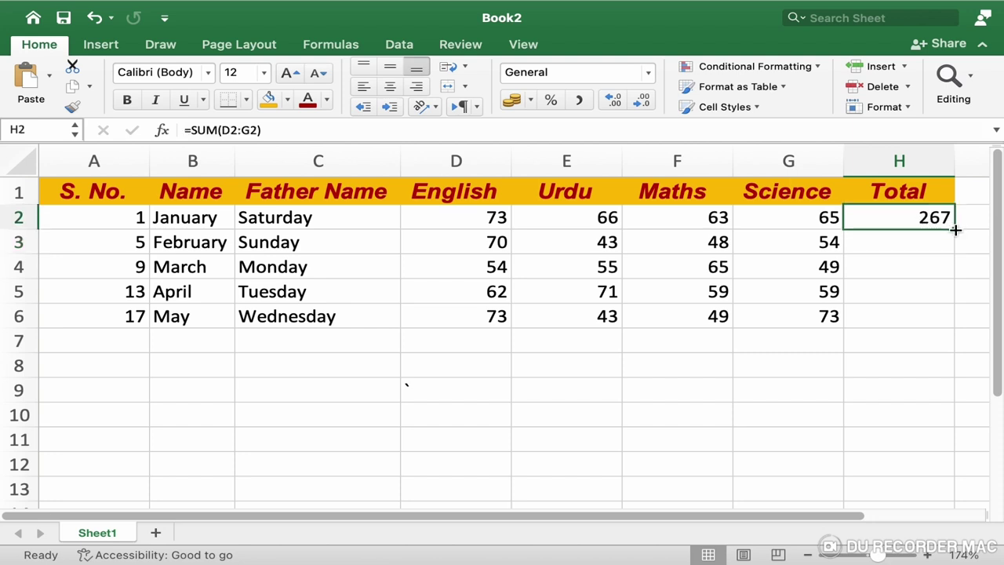
Step: Fill the SUM formula down to H6 (215, 223, 251, 238), check it, and select H2:H6
drag(956, 230, 955, 230)
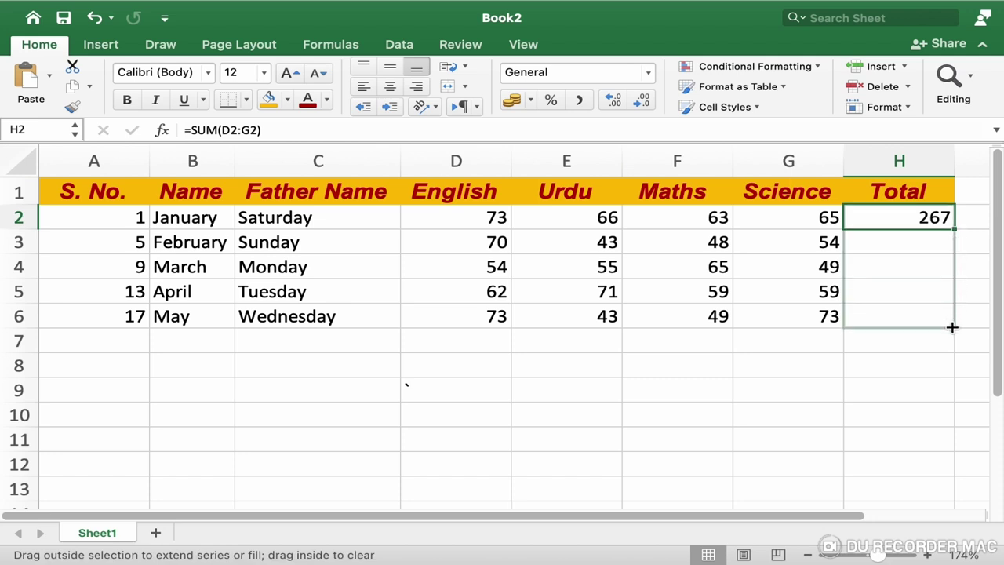
drag(955, 229, 952, 328)
click(892, 314)
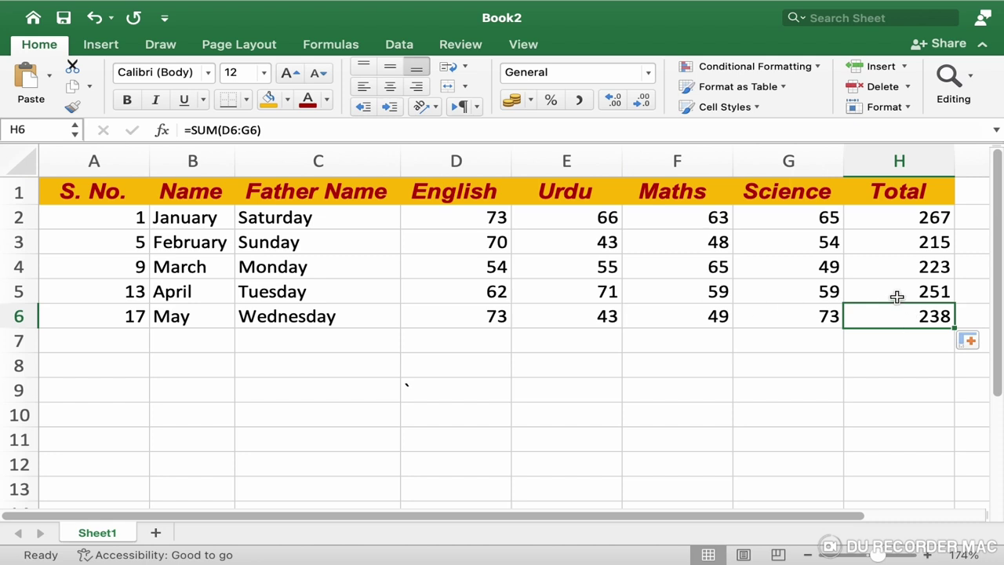
click(897, 295)
double_click(898, 293)
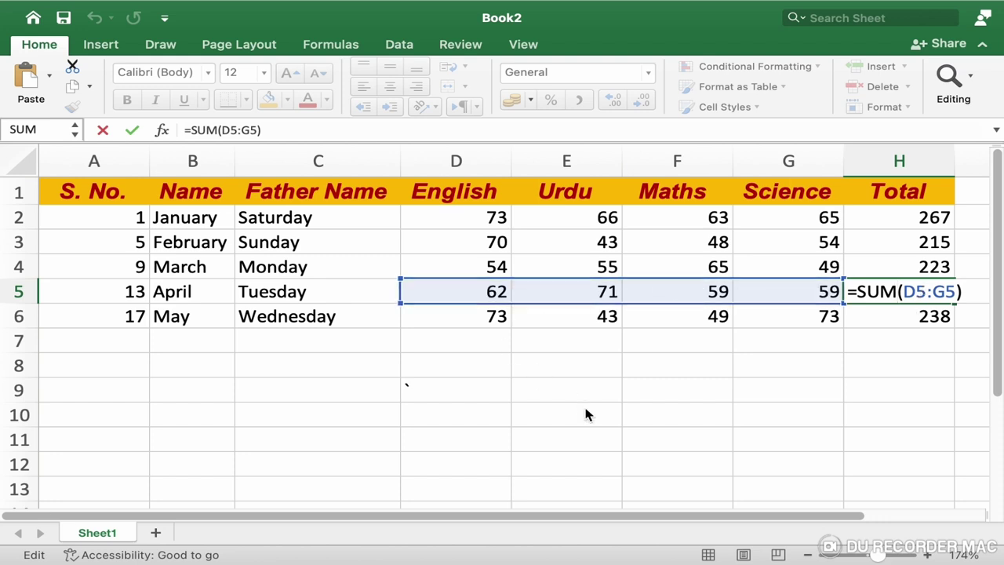
key(Return)
double_click(912, 316)
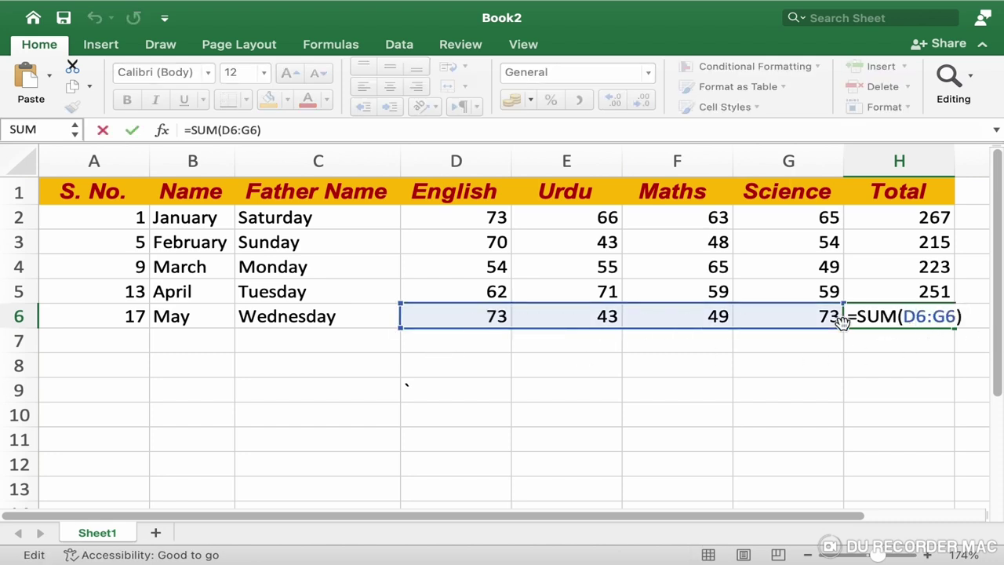
key(Return)
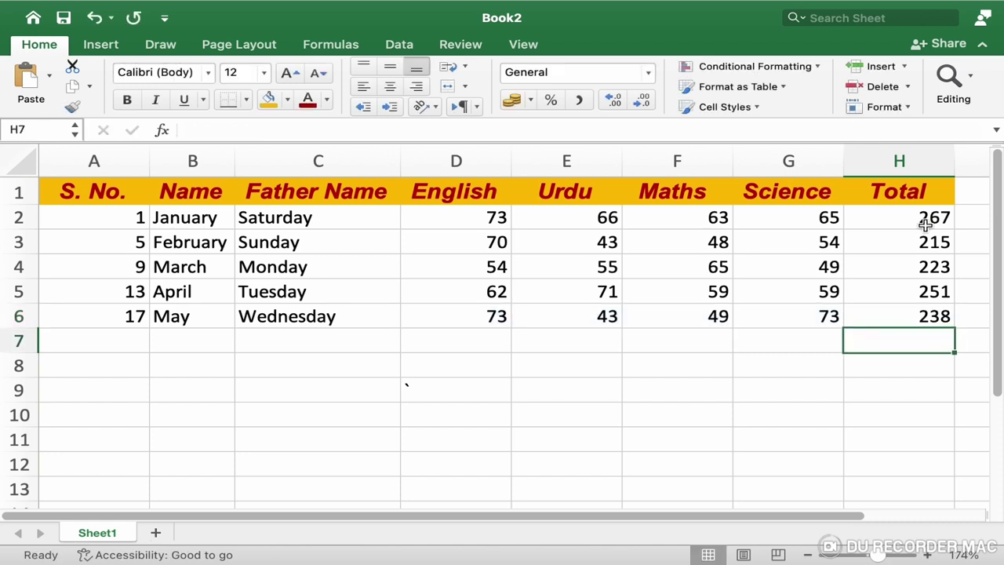
click(926, 224)
drag(926, 224, 932, 312)
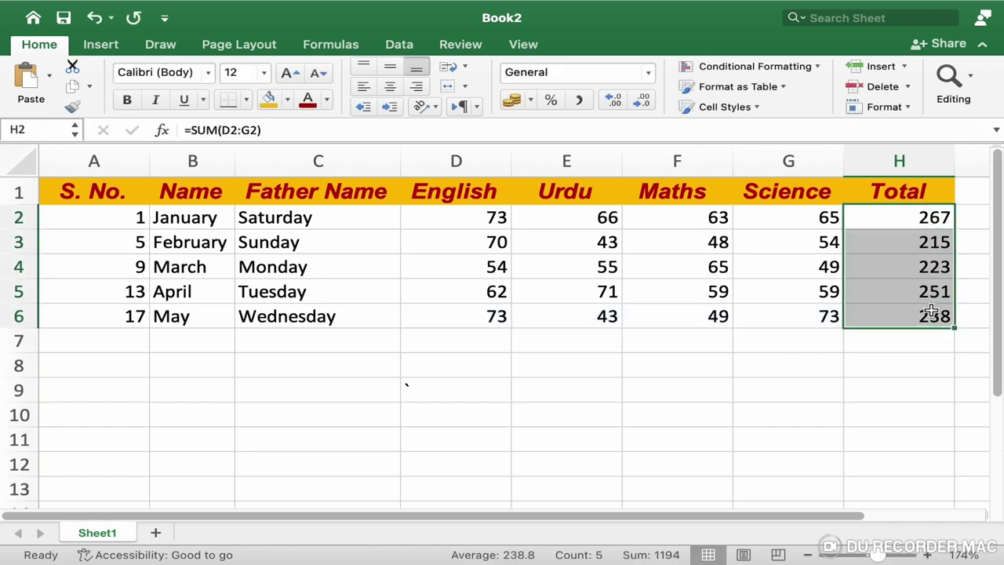
Step: Copy totals H2:H6, paste them into D8, then undo the #REF! result
click(71, 92)
click(471, 366)
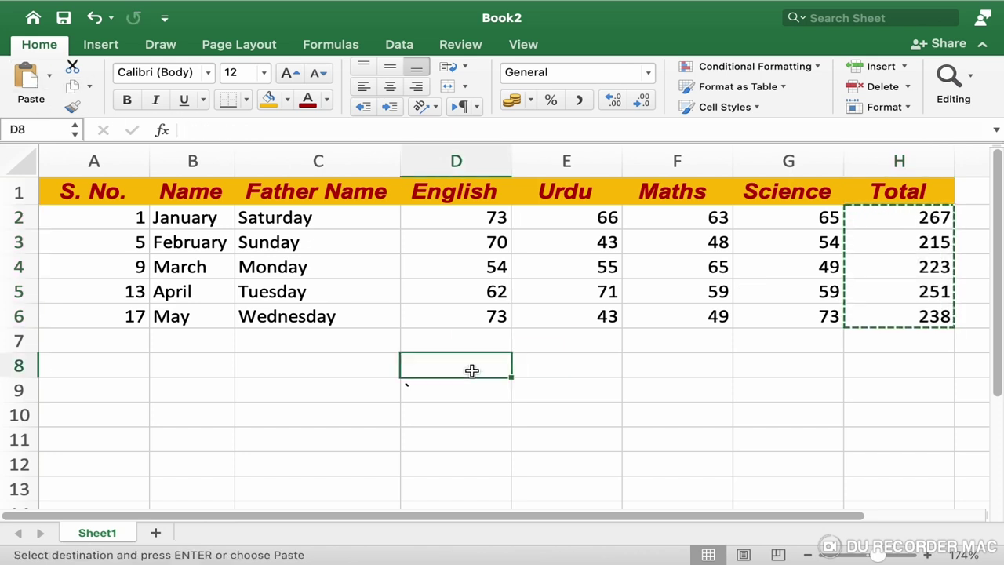
click(28, 92)
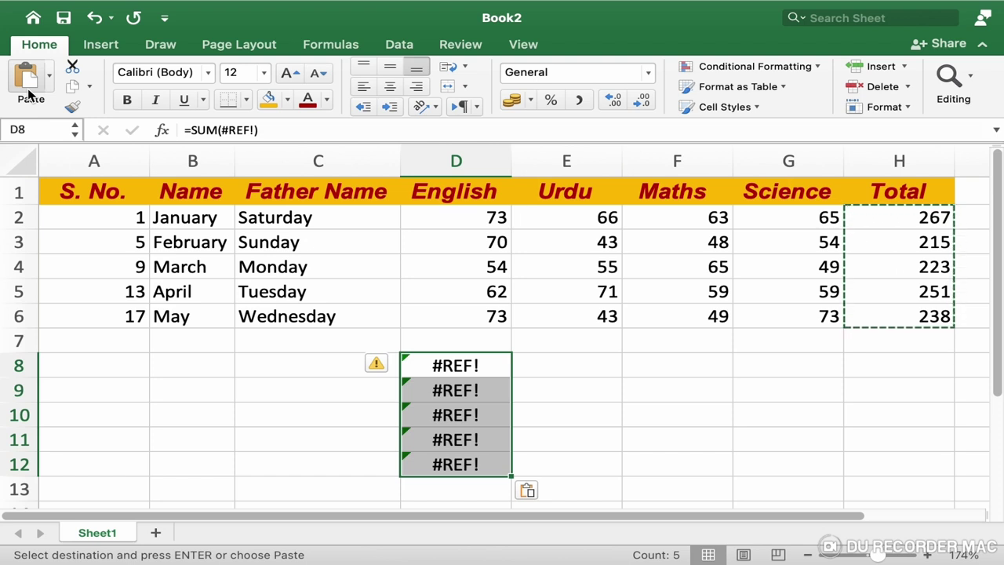
key(ctrl+z)
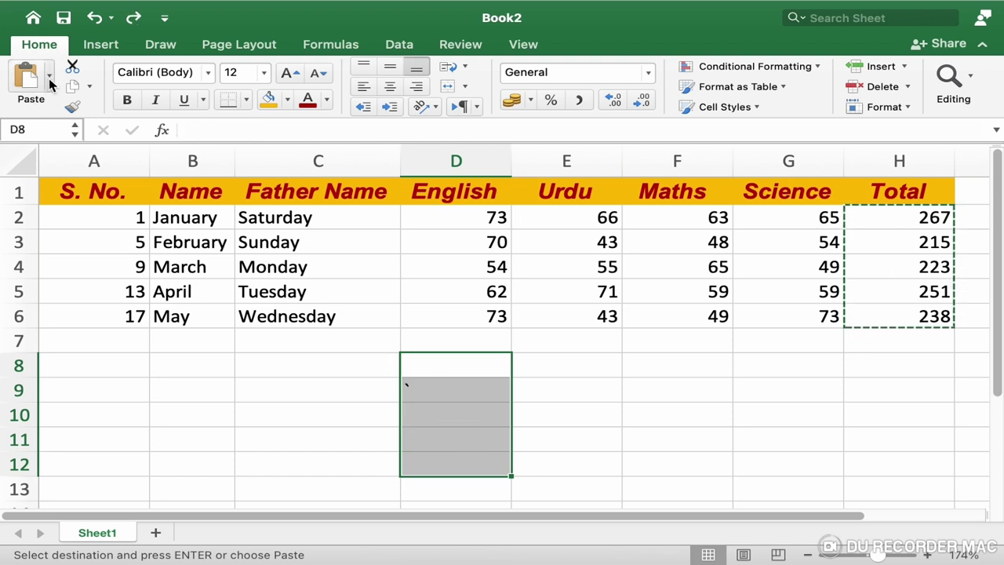
Step: Paste the totals into D8 as values only via Paste Special, then remove them
click(48, 78)
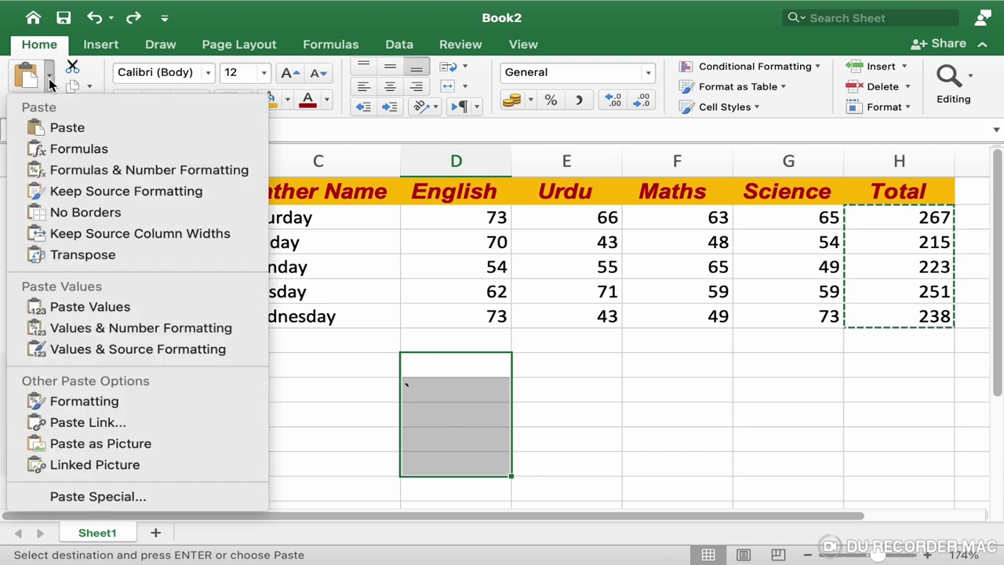
click(113, 497)
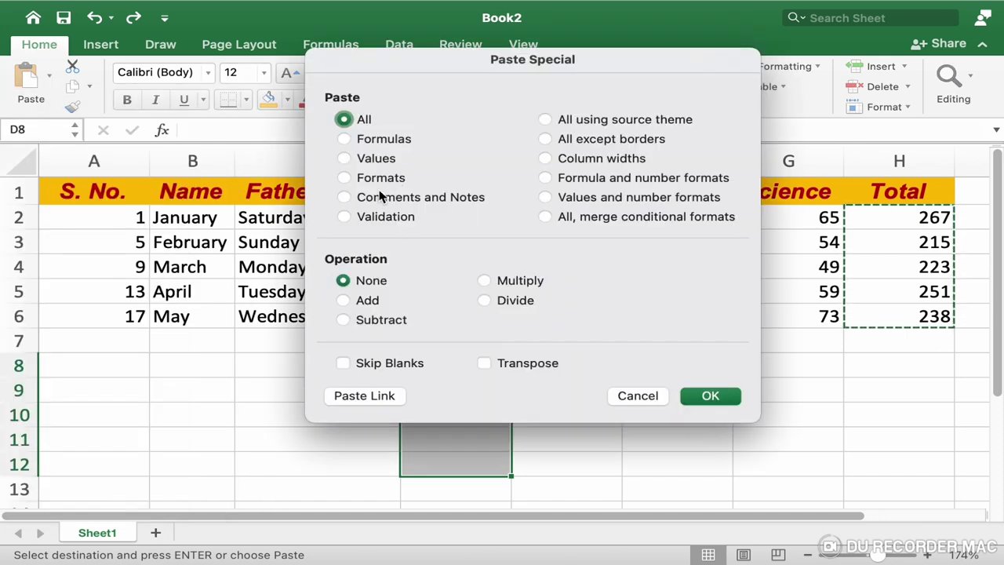
click(375, 161)
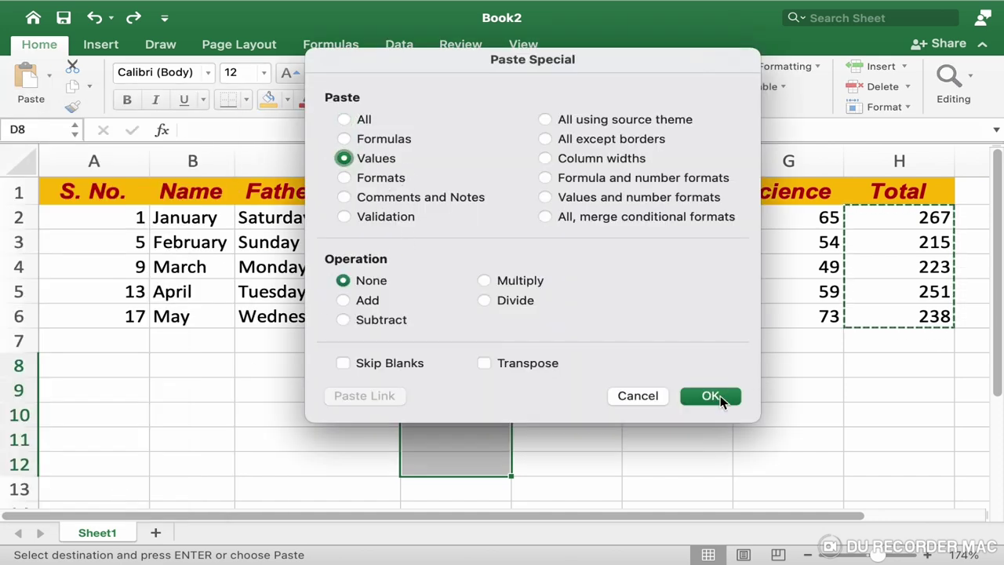
click(720, 397)
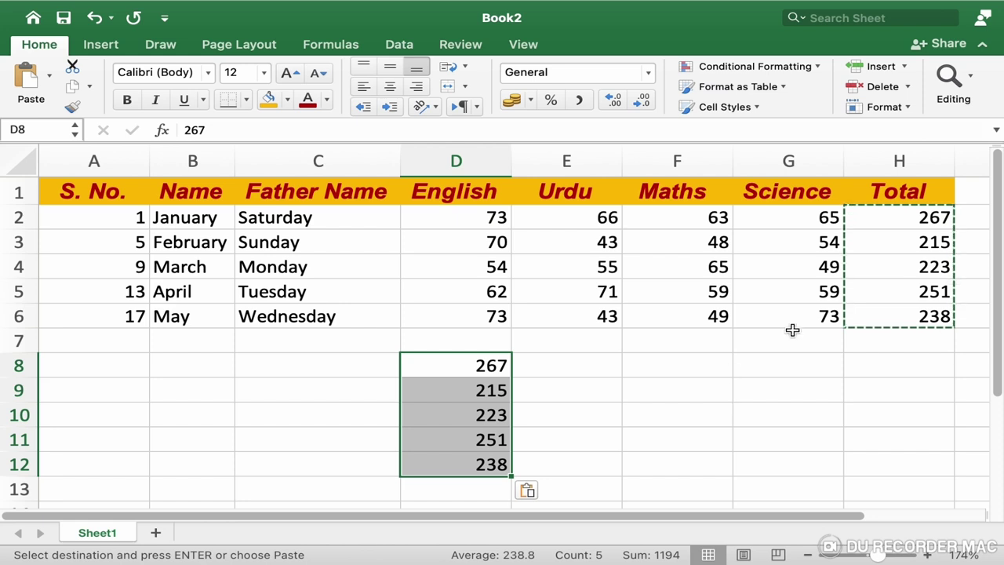
key(Delete)
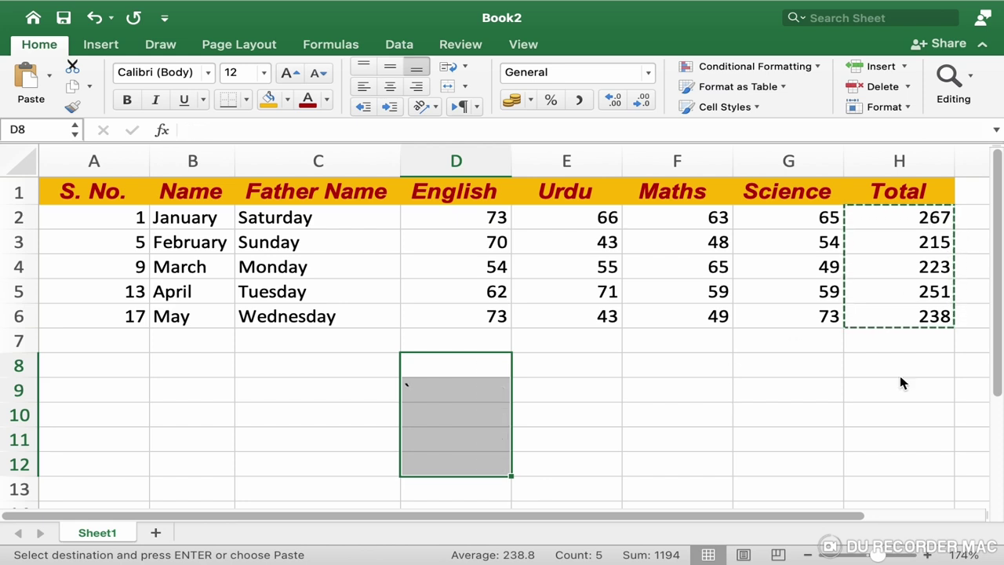
Step: Paste the totals into D8 as formulas only, producing =SUM(#REF!) errors
click(52, 77)
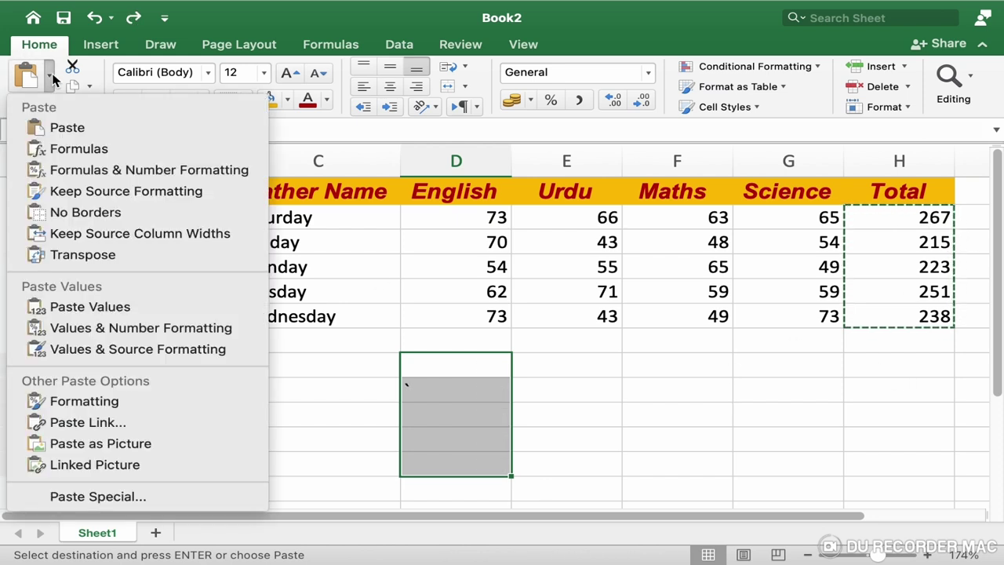
click(114, 499)
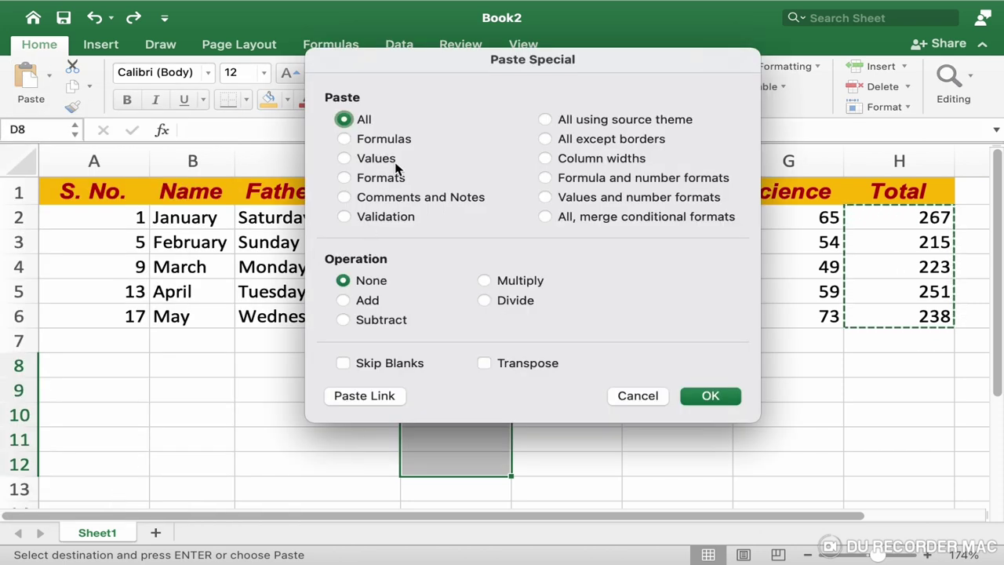
click(344, 139)
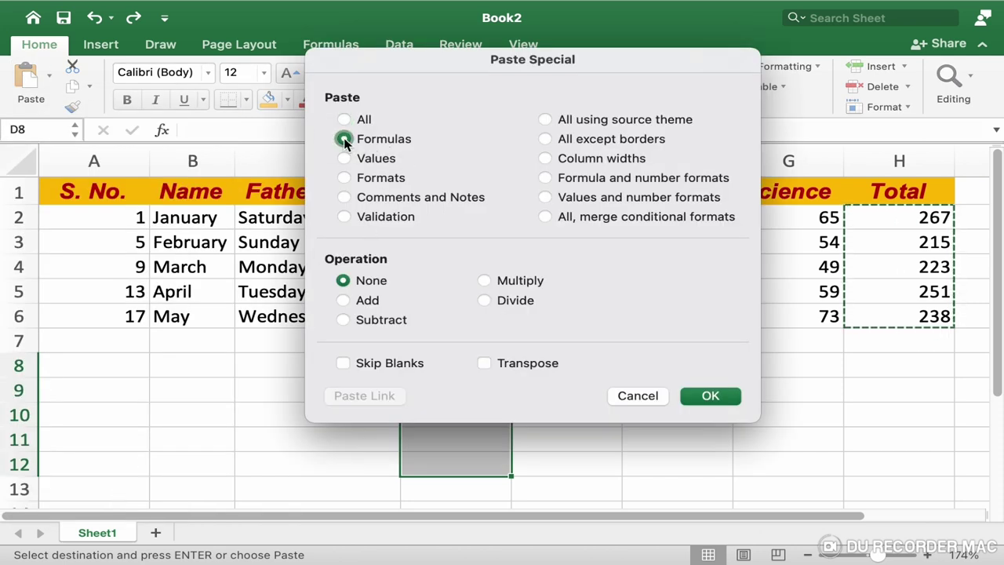
click(714, 395)
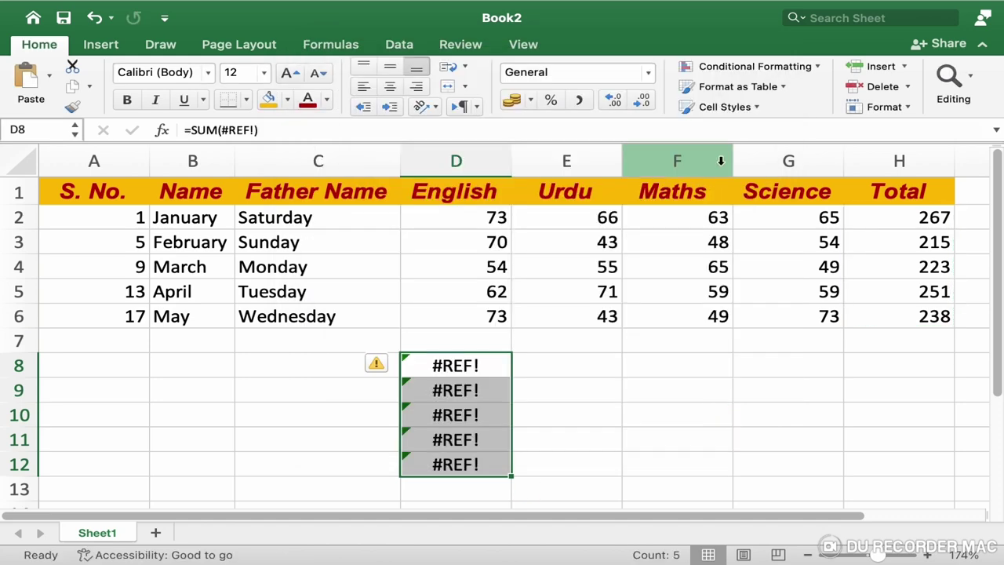
Step: Open chat.openai.com in a Chrome profile window and make the window full screen
mouse_move(612, 544)
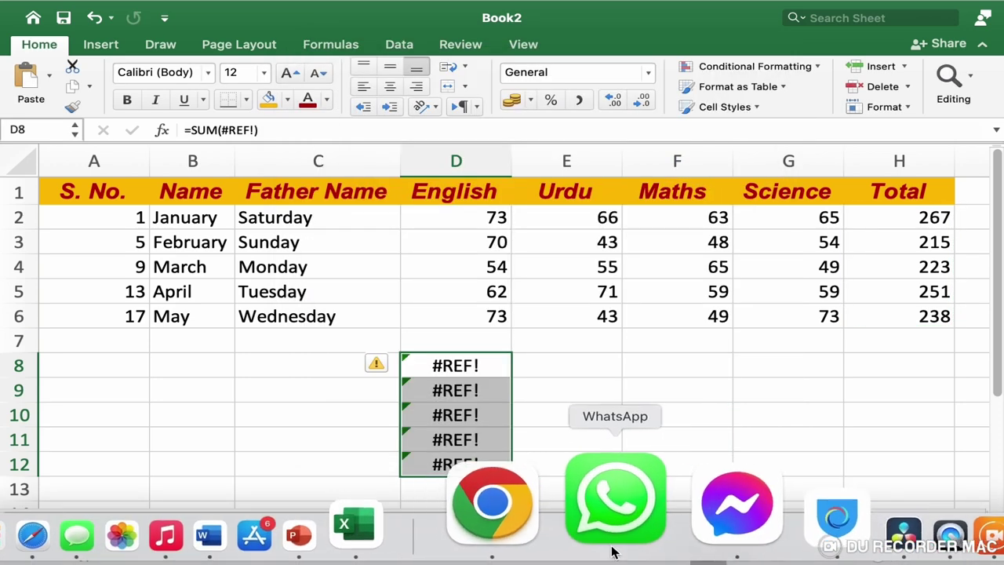
click(573, 539)
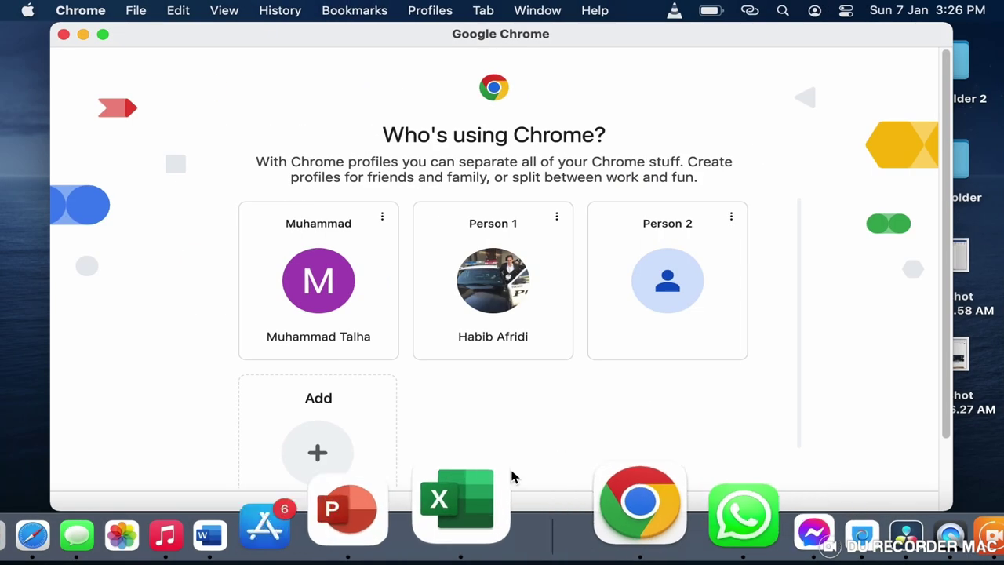
click(506, 289)
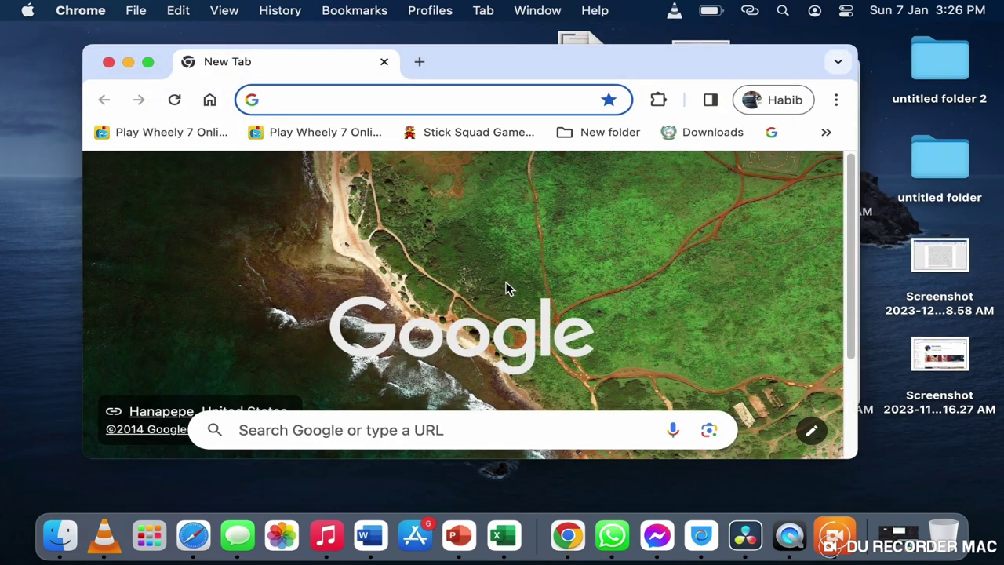
text(ch)
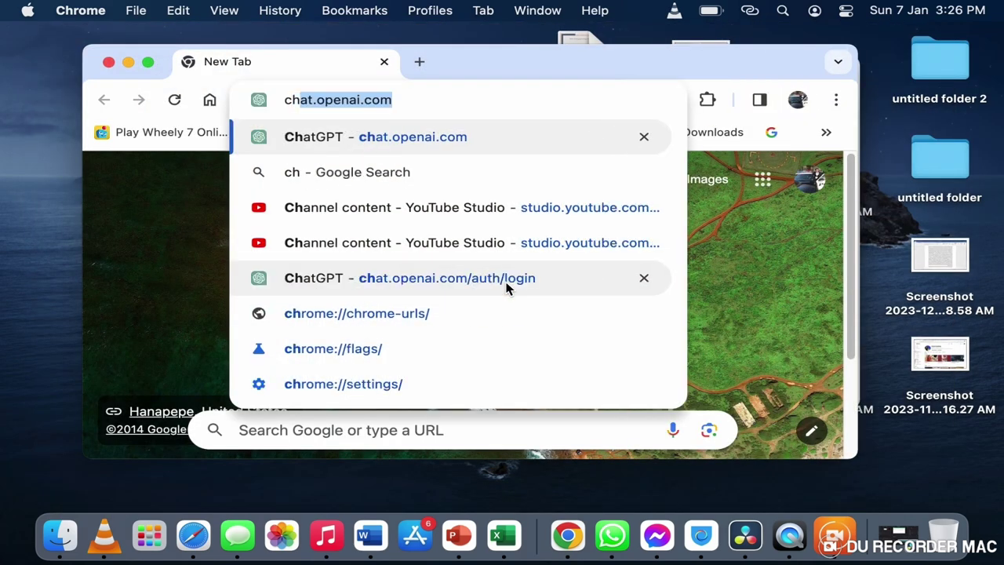
key(Return)
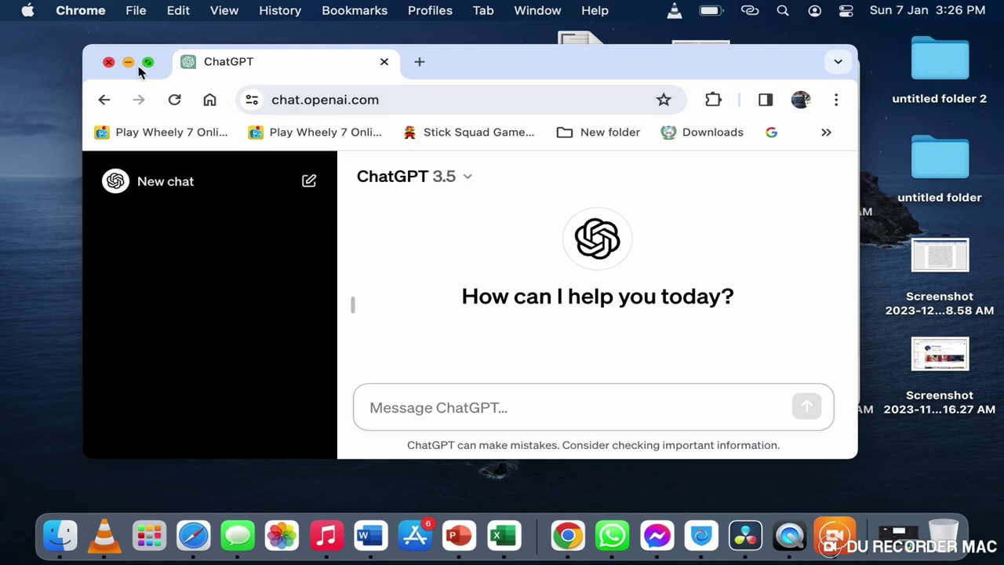
click(147, 62)
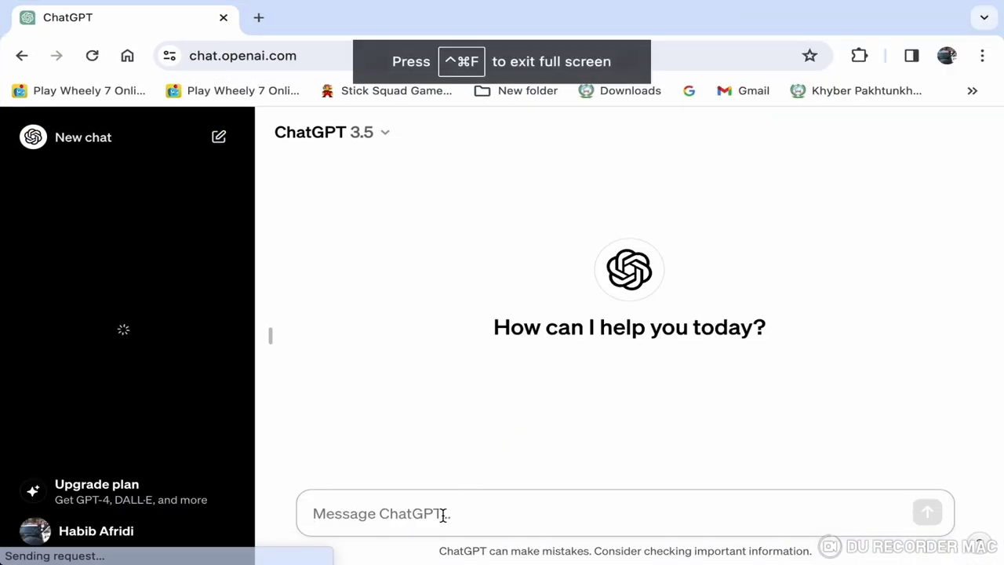
Step: Ask ChatGPT to explain the options under Excel's Paste Special command and review the reply
text(Pl)
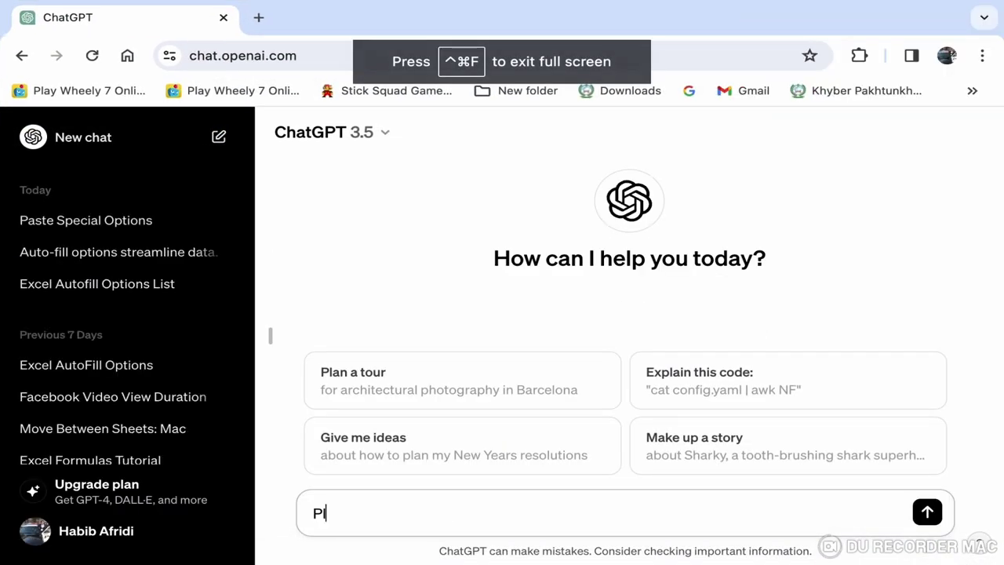
text(ease explain th)
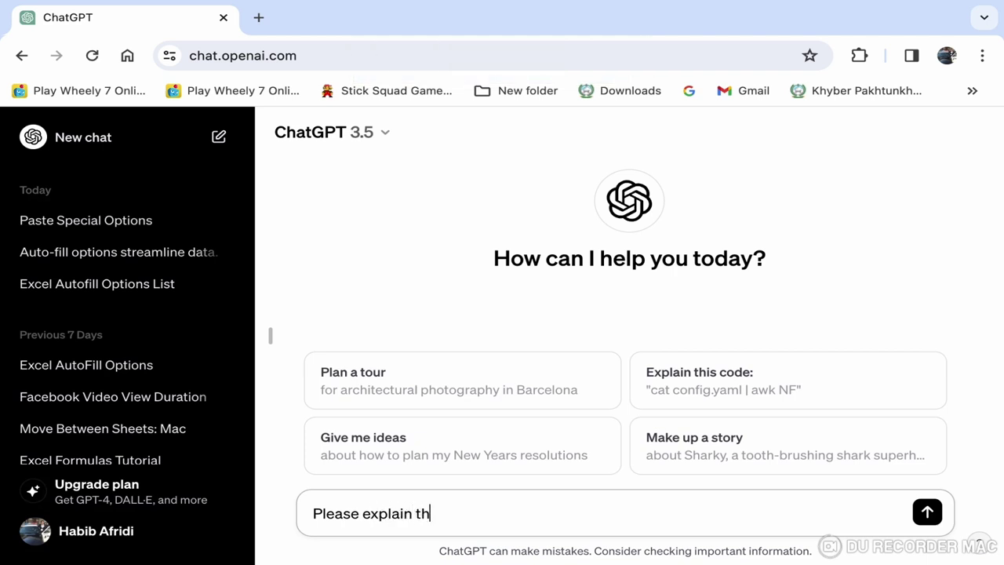
text(e various options )
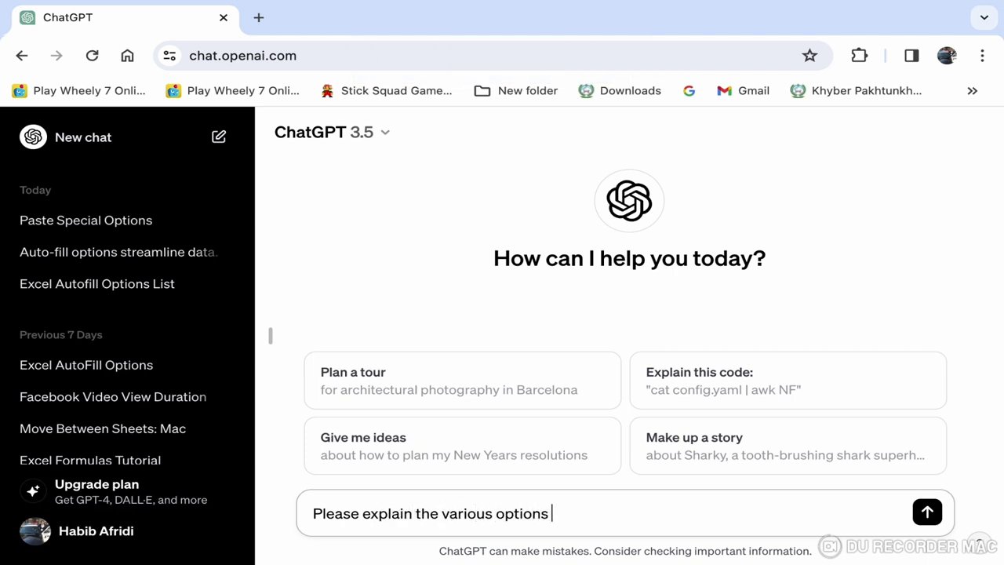
text(under the pa)
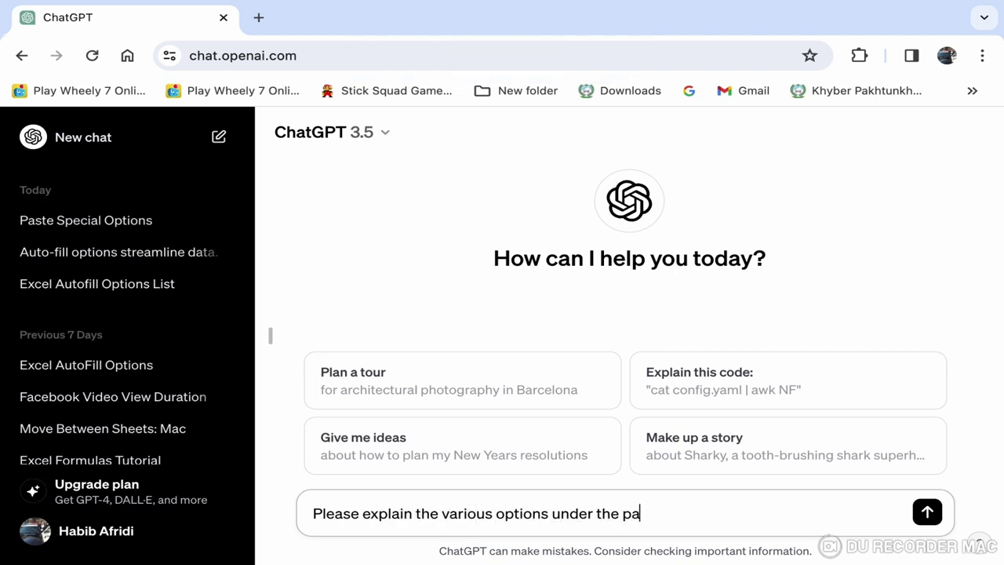
text(ste special co)
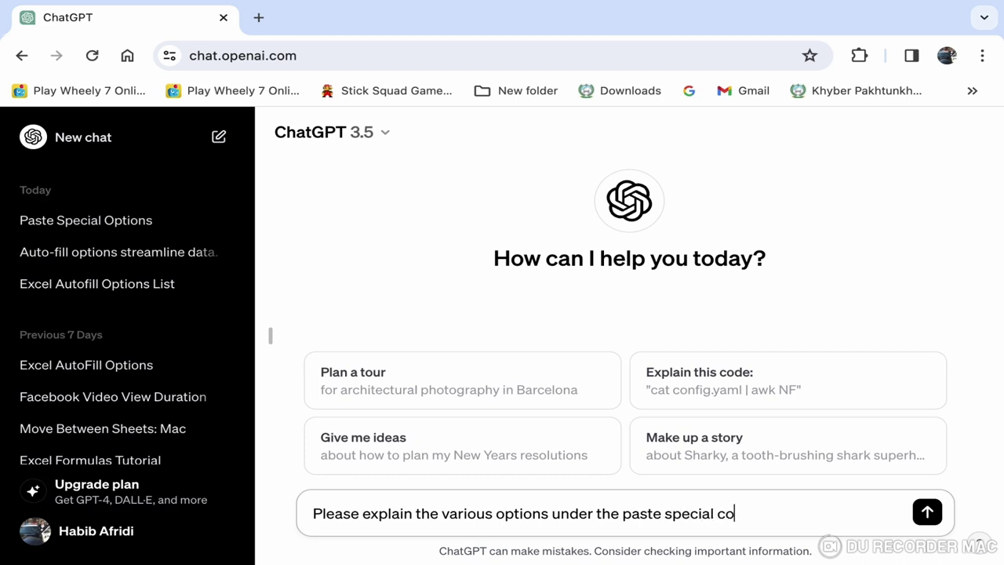
text(mmand in excel)
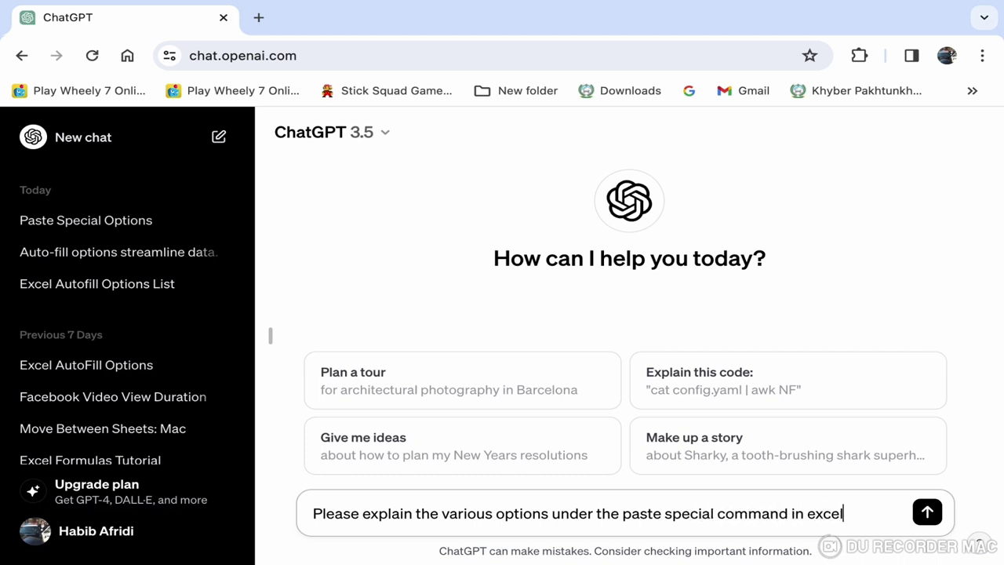
key(Return)
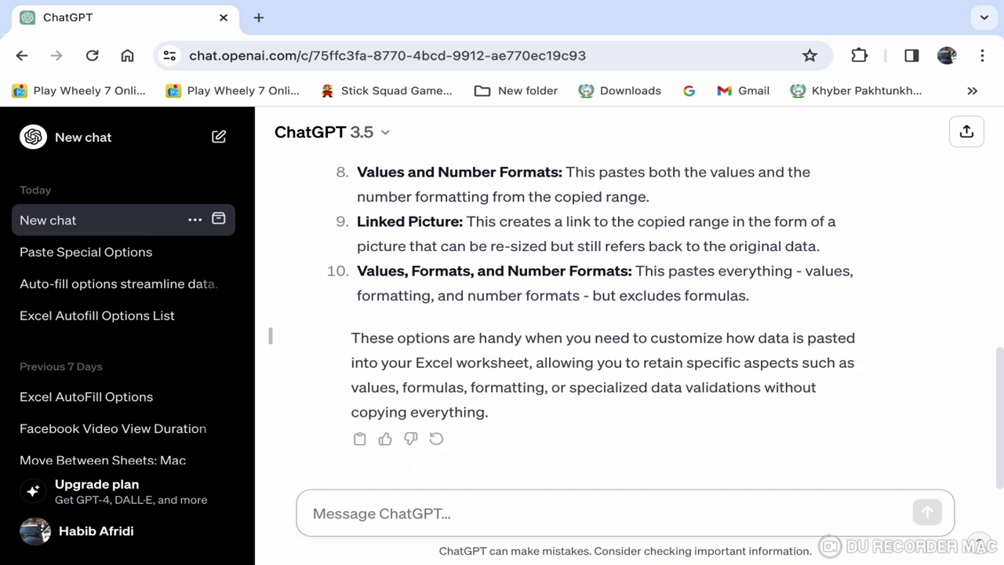
scroll(492, 299, up, 3)
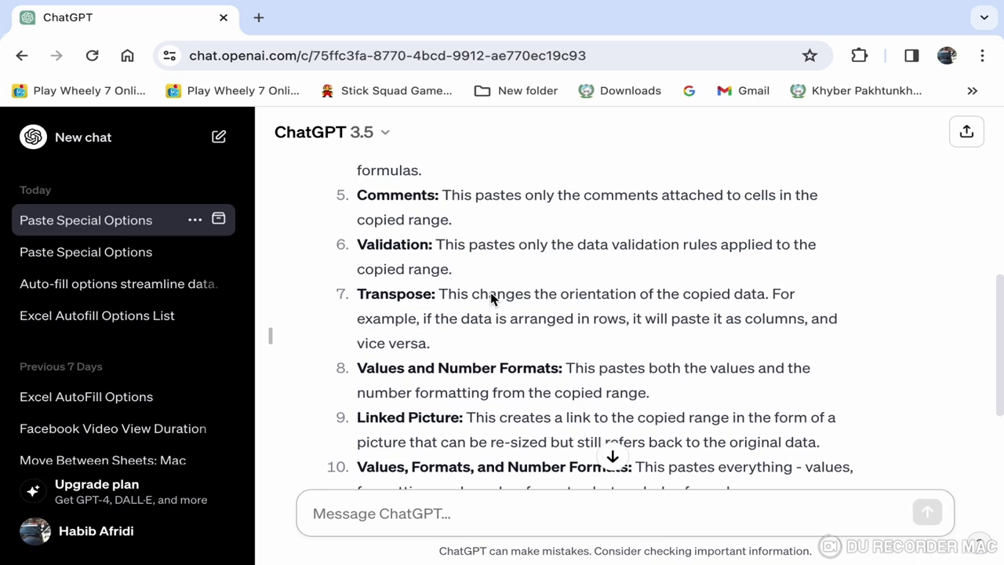
scroll(492, 298, up, 1)
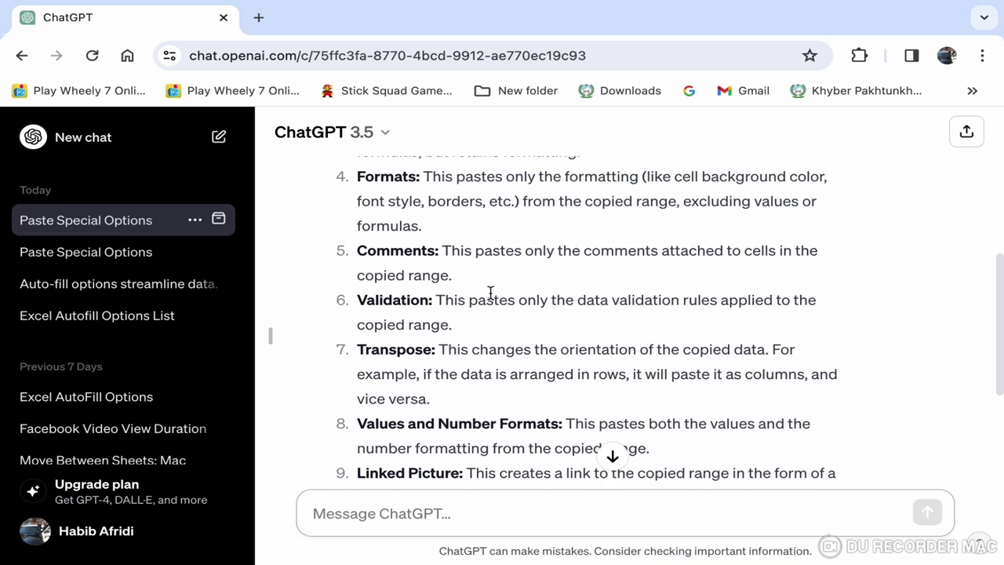
scroll(490, 292, up, 4)
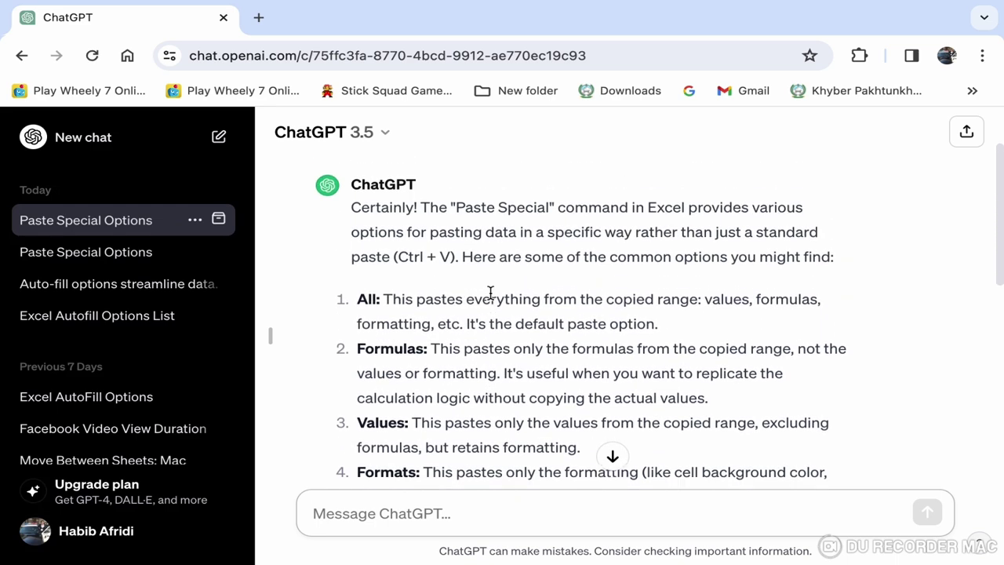
Step: Select and copy the reply's ten options, from All through Values, Formats, and Number Formats
drag(363, 275, 598, 450)
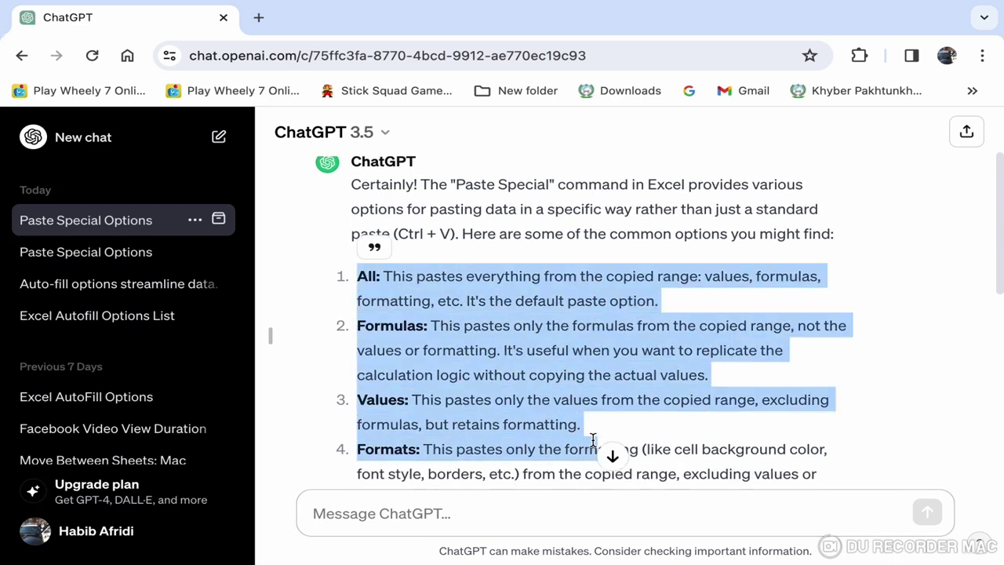
scroll(592, 444, down, 2)
scroll(592, 443, down, 1)
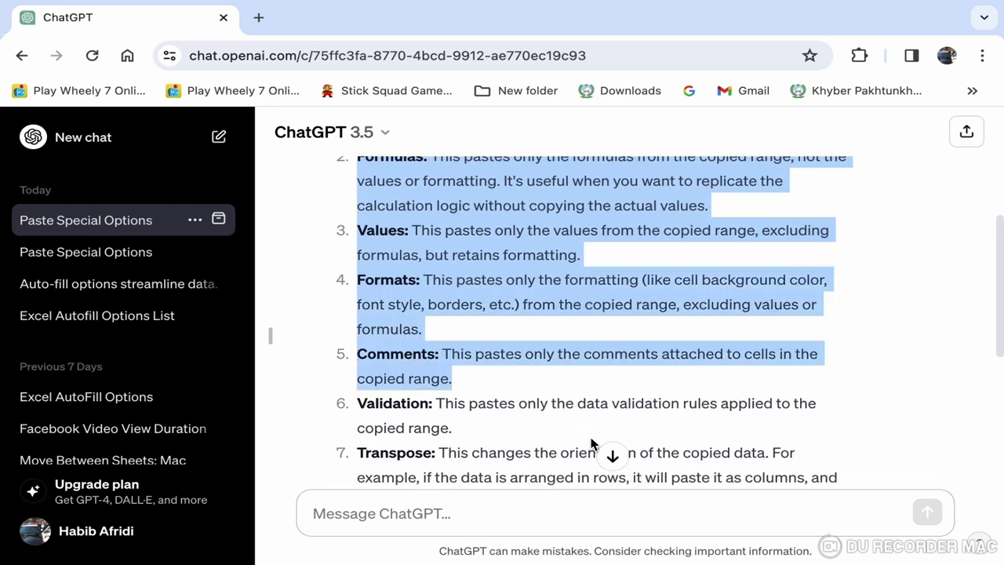
scroll(592, 444, down, 3)
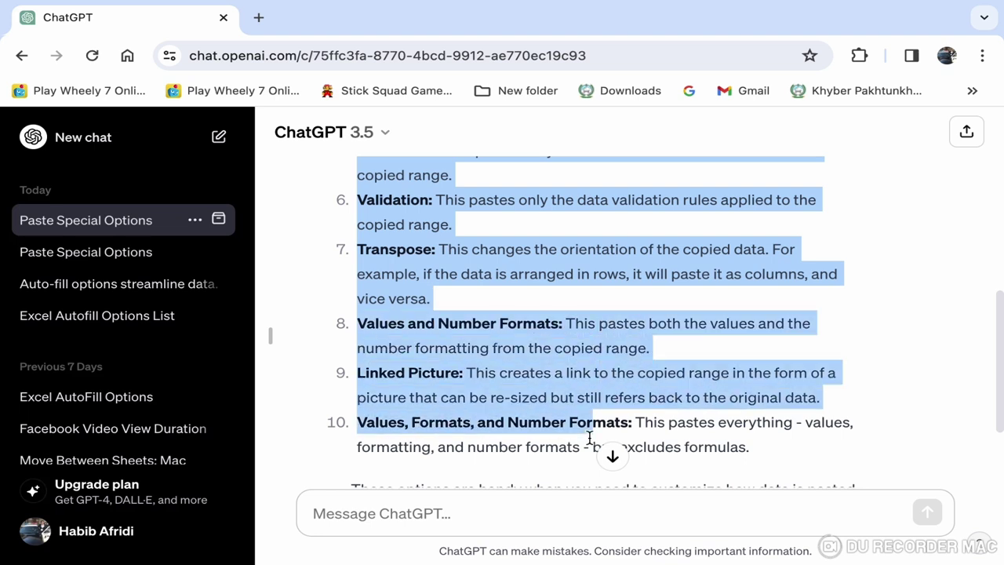
drag(592, 443, 589, 438)
key(shift+Right)
key(shift+Right)
key(shift+Right)
key(shift+Right)
key(shift+Right)
key(shift+Right)
key(shift+Right)
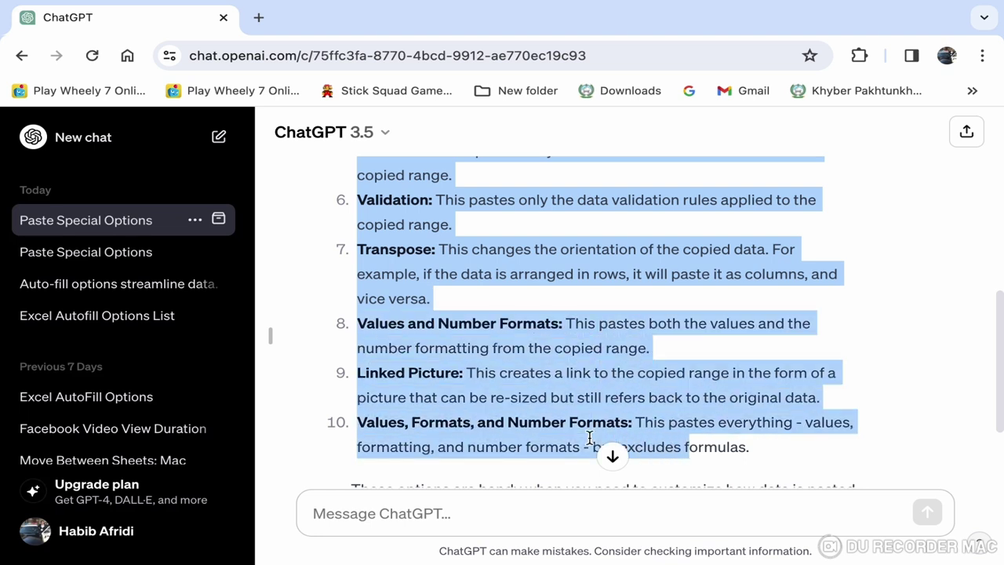
key(shift+Right)
key(shift+Right)
key(shift+Right)
key(shift+Right)
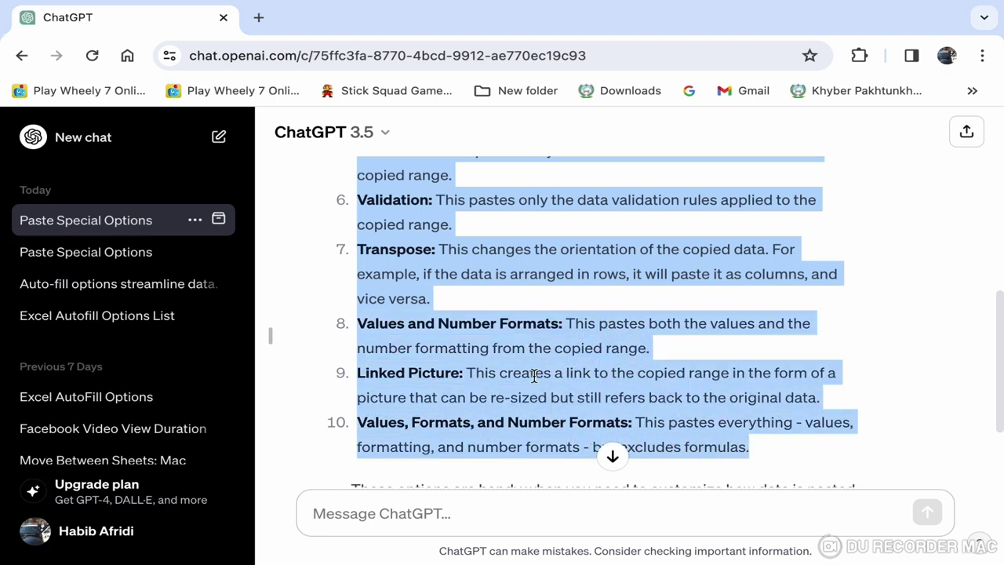
right_click(534, 375)
click(260, 342)
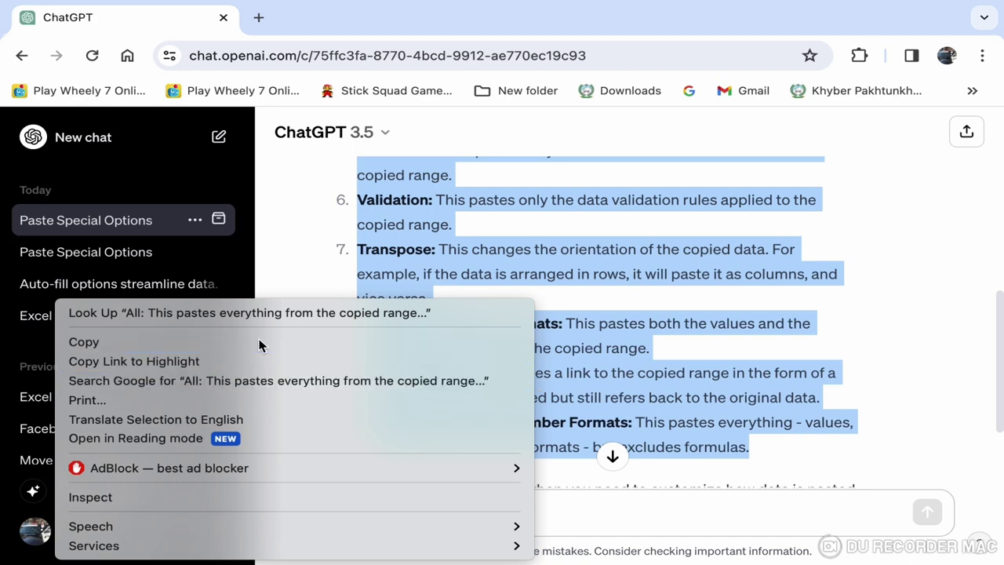
mouse_move(543, 533)
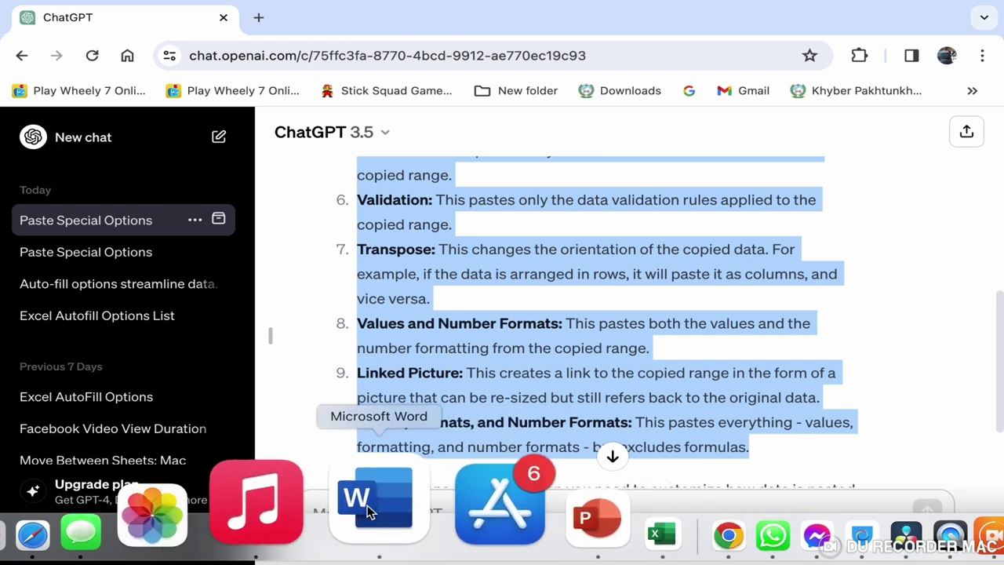
Step: Create a blank Word document and paste the copied Paste Special list into it
click(371, 511)
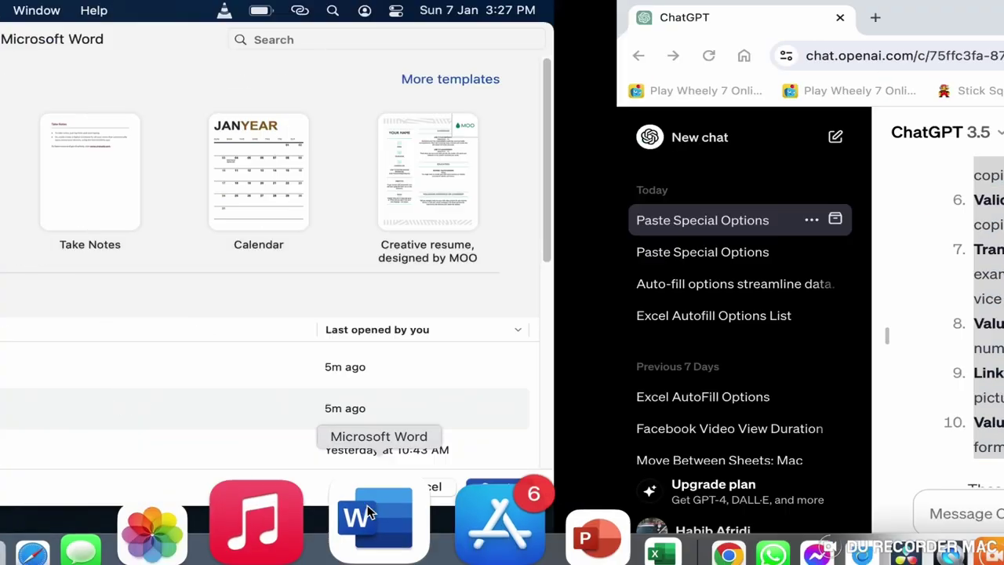
double_click(212, 207)
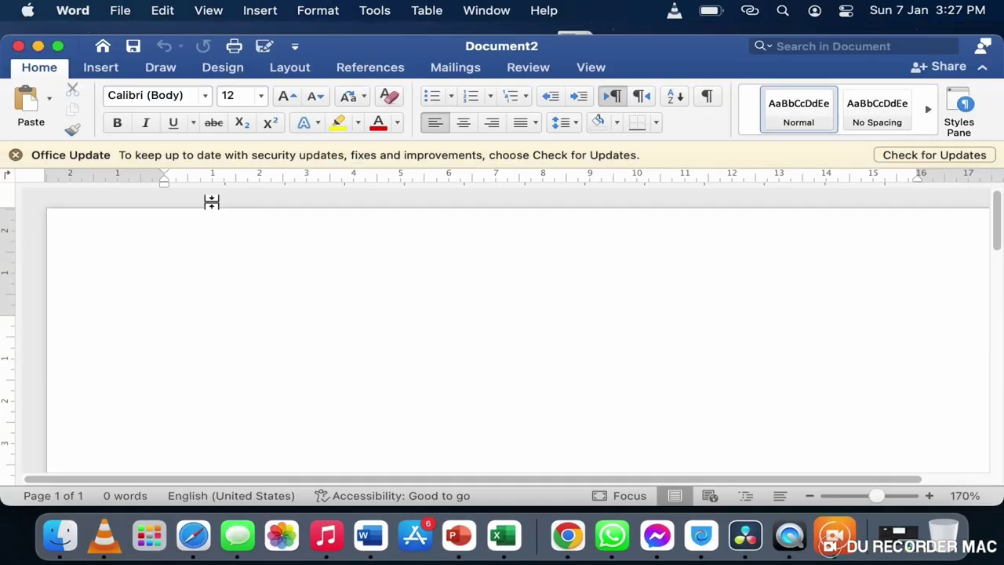
click(25, 114)
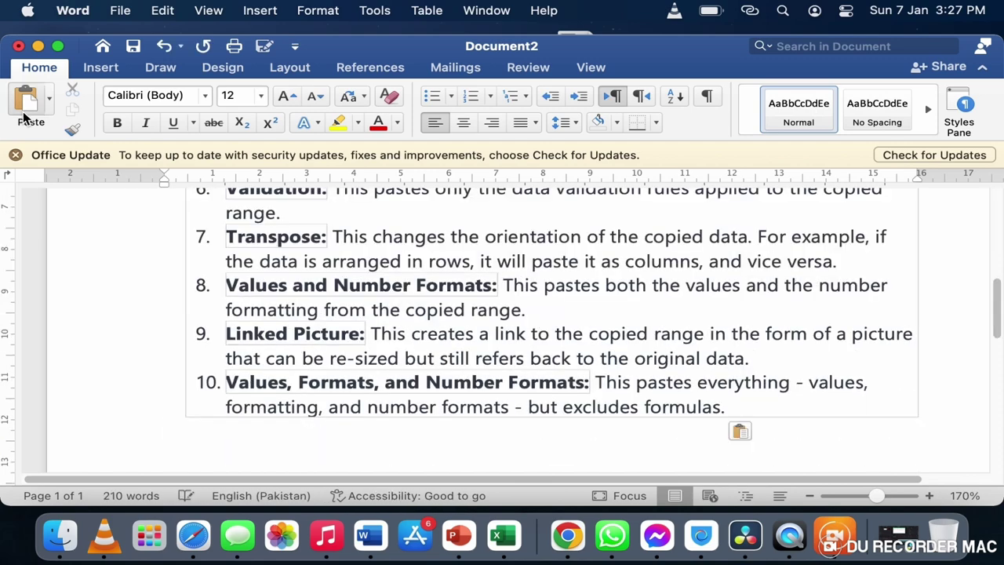
scroll(302, 310, up, 5)
scroll(302, 309, up, 2)
scroll(306, 308, up, 3)
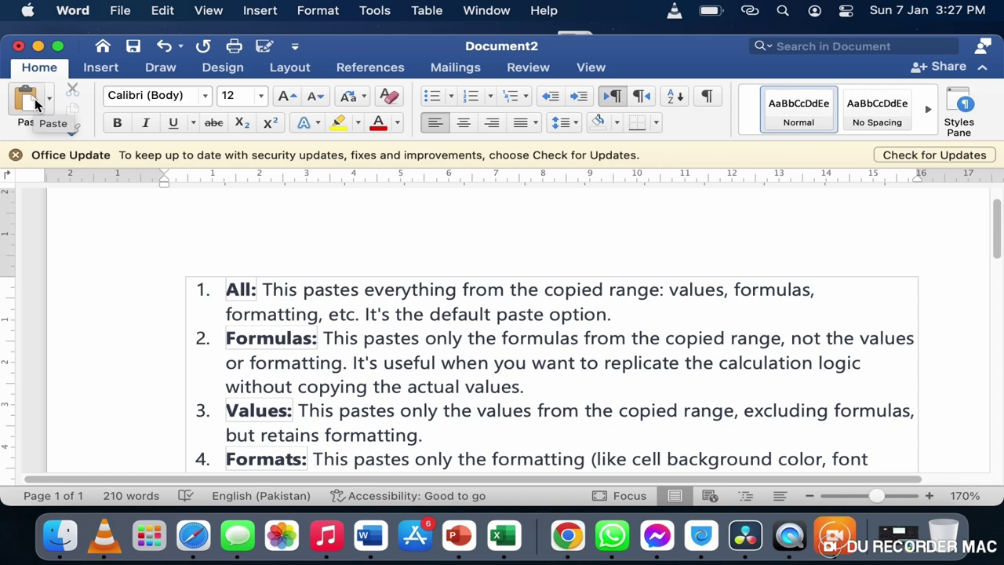
Step: Undo the formatted paste and re-paste the list through Paste Special as Unformatted Text
key(super+z)
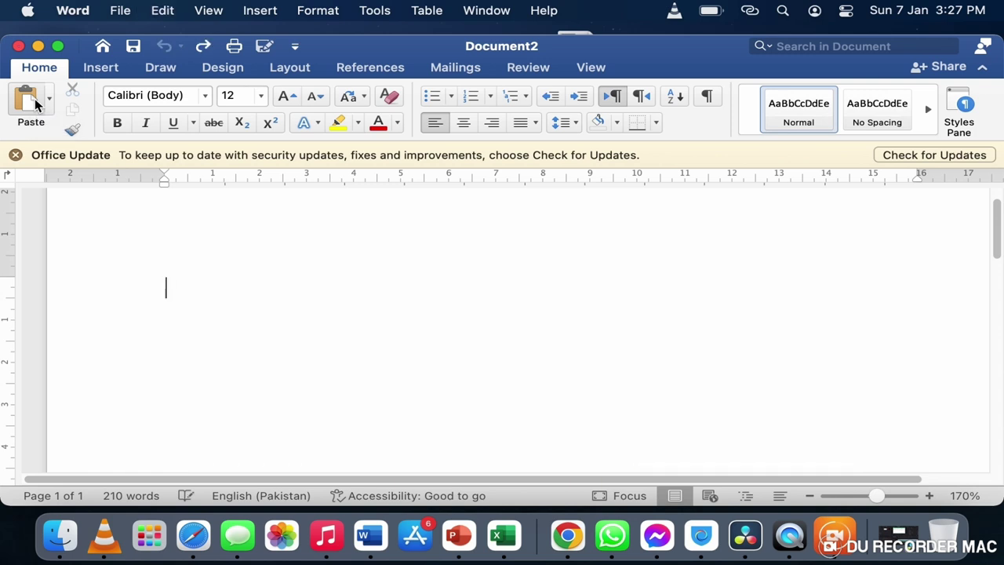
click(50, 102)
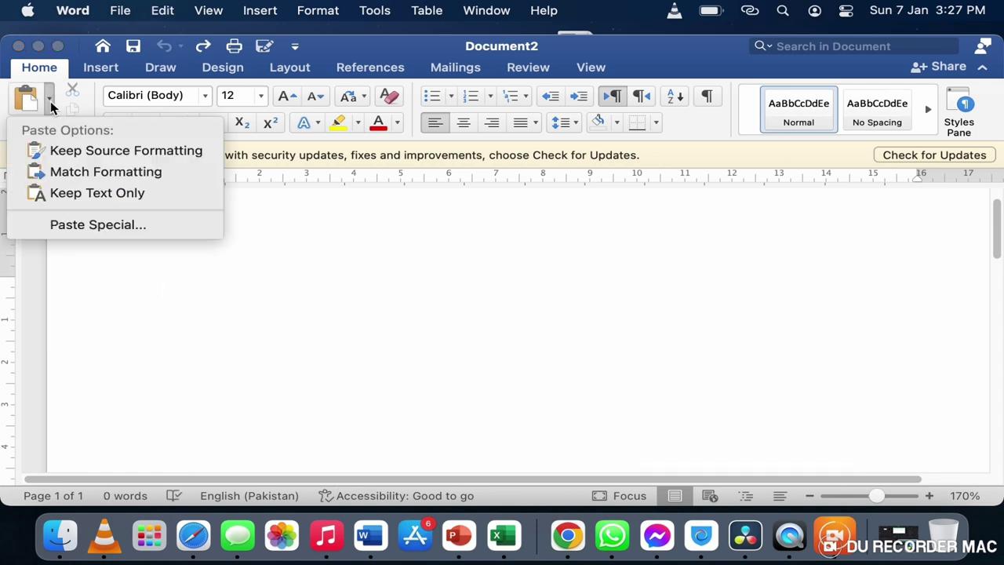
click(94, 224)
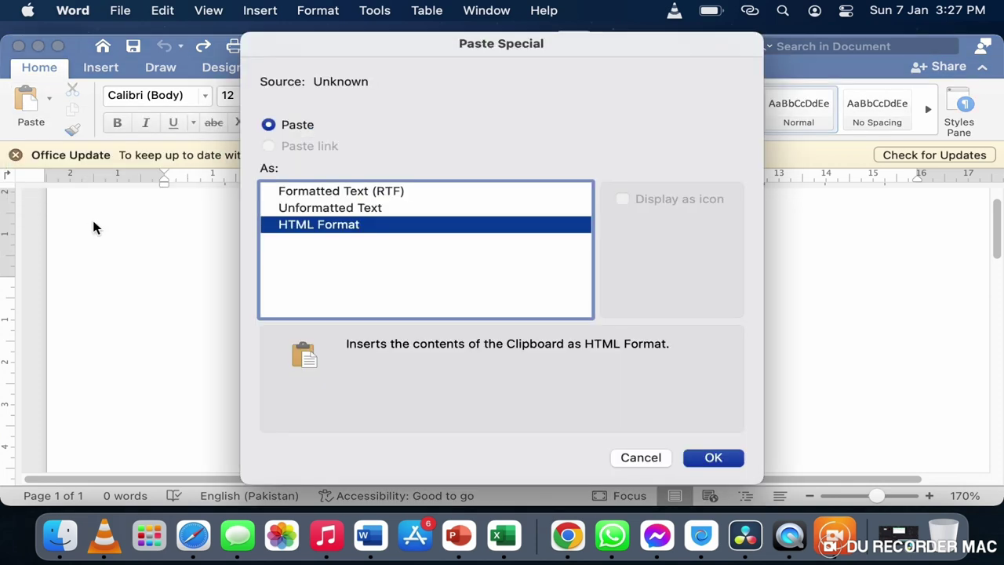
click(337, 210)
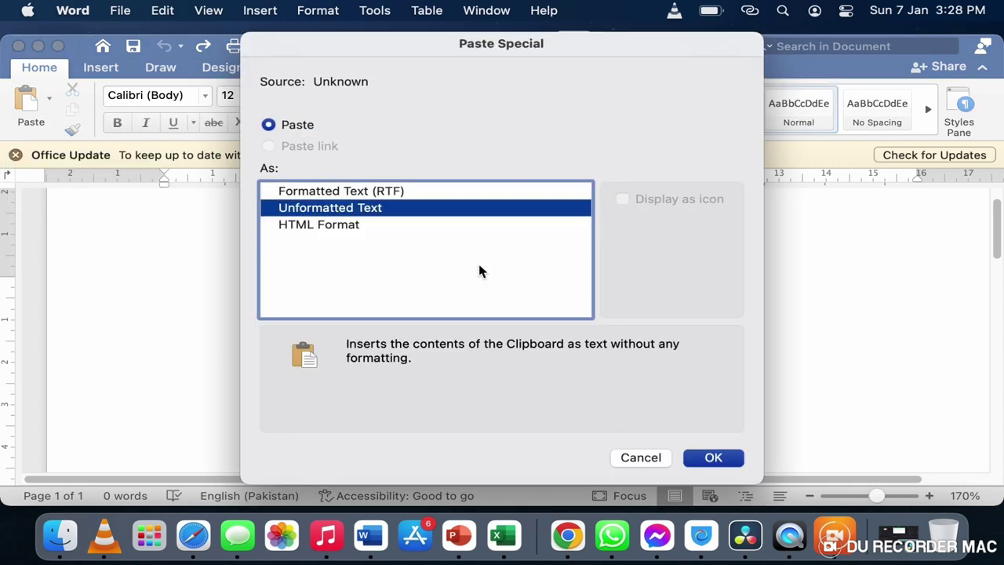
click(714, 458)
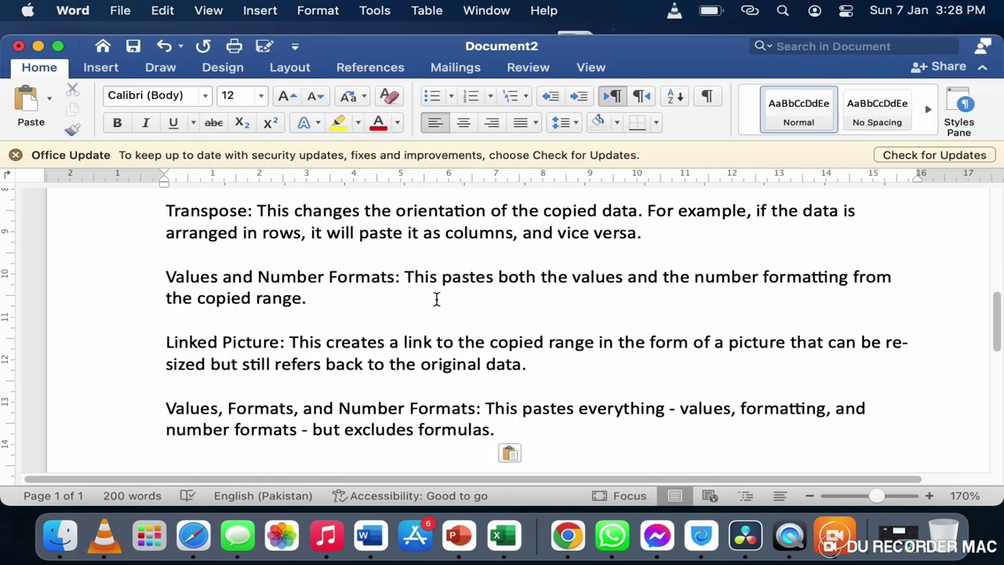
scroll(435, 298, up, 10)
scroll(437, 299, down, 3)
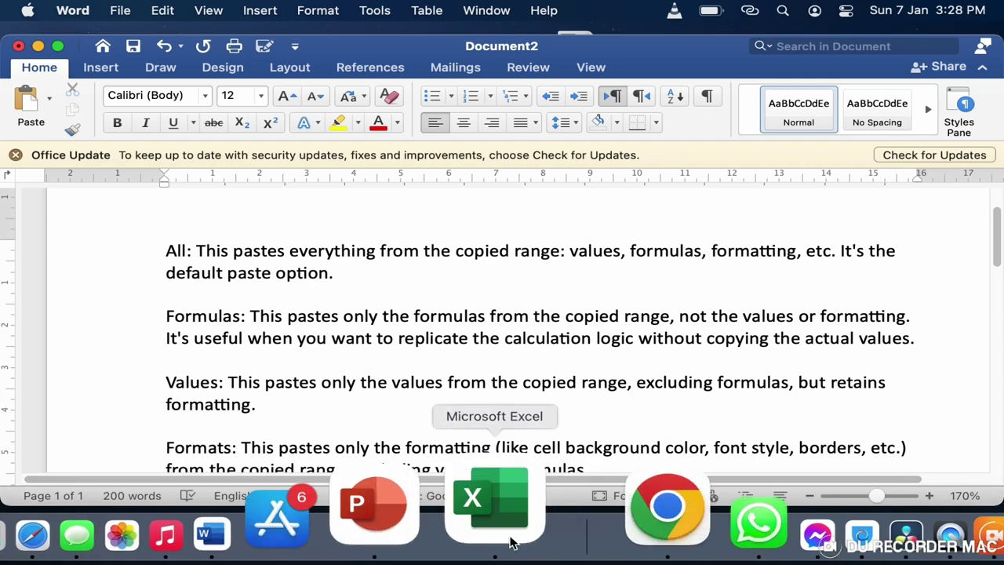
Step: In Excel, undo the last change, then Format Painter D1's header style onto G6 (73)
click(492, 502)
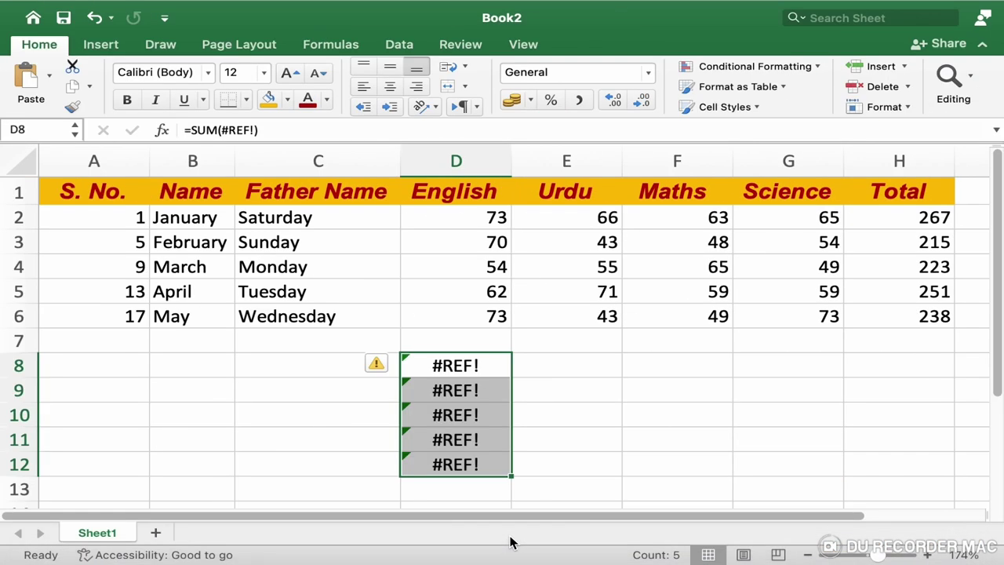
key(super+z)
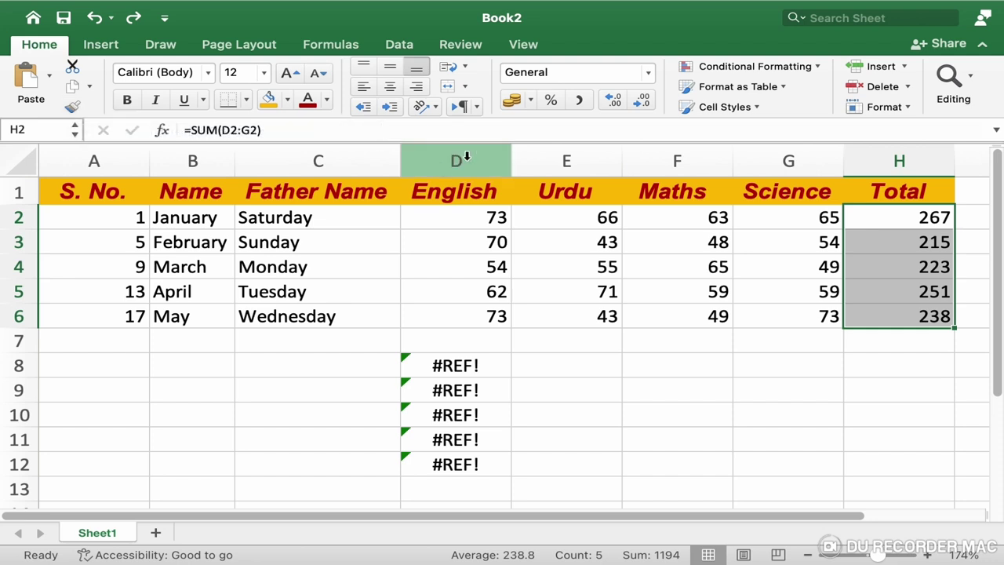
click(460, 191)
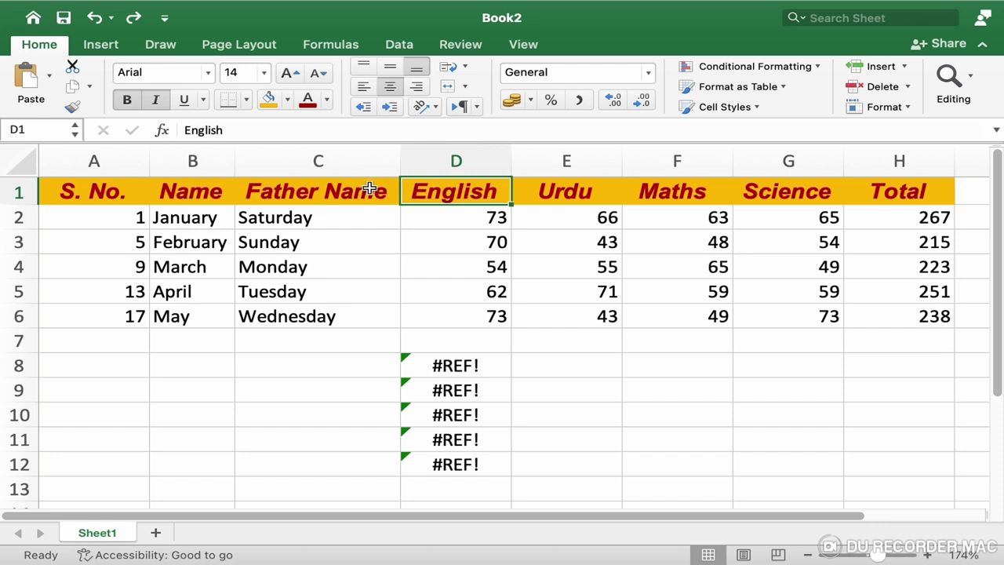
click(81, 109)
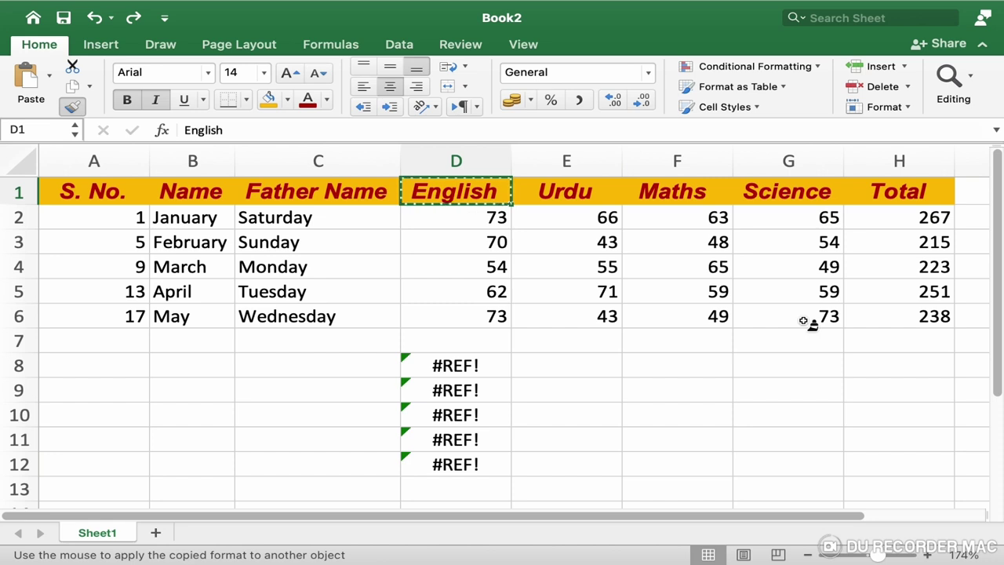
click(808, 321)
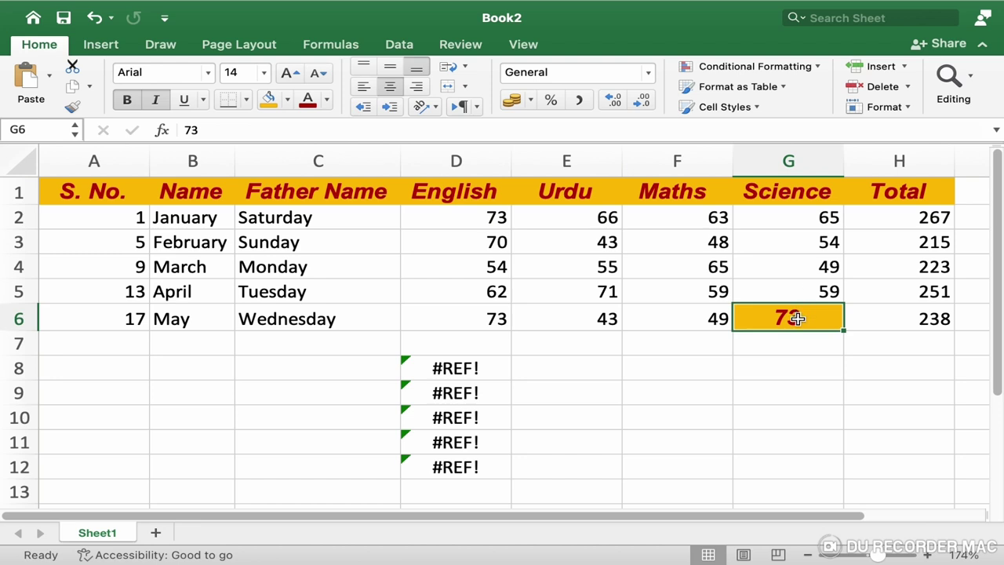
Step: Format Painter B2's plain body style onto G6 so 73 loses the header formatting
click(204, 222)
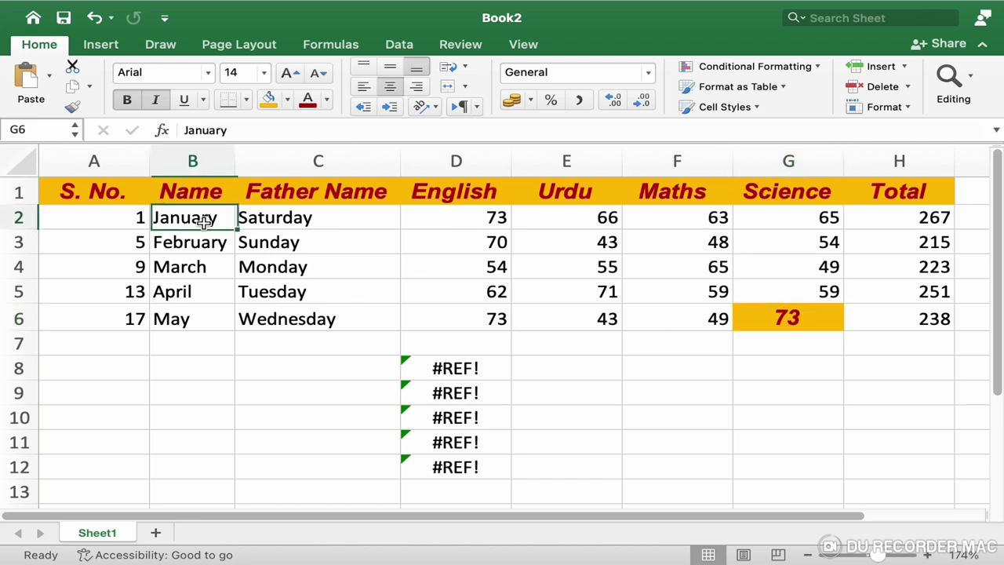
click(73, 109)
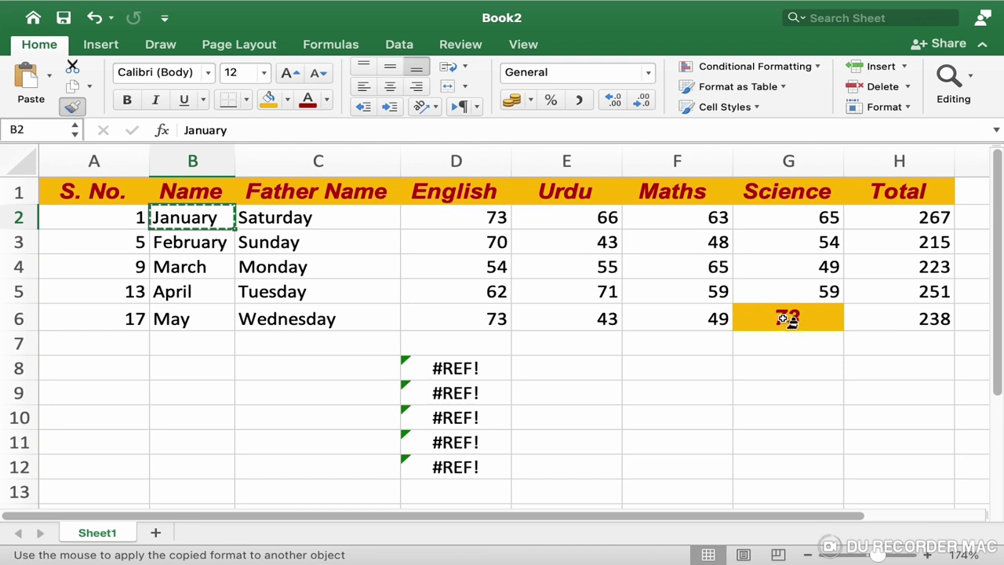
click(787, 318)
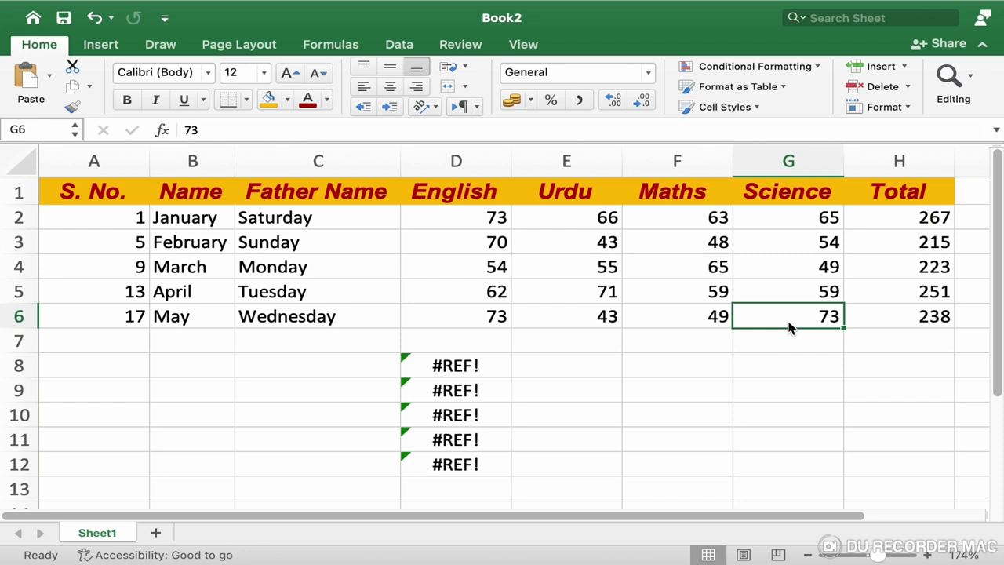
click(198, 201)
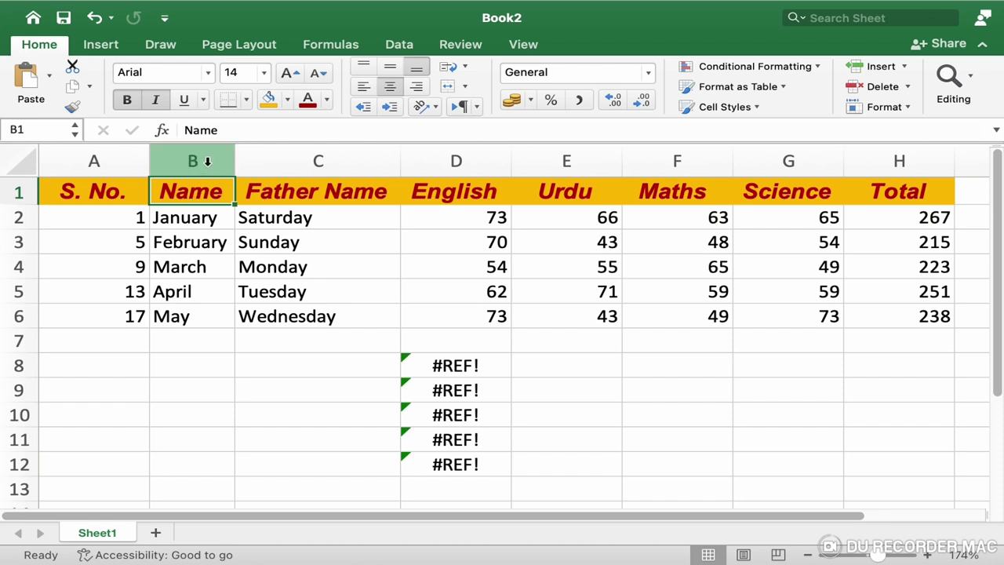
Step: Lock Format Painter on B1's header style and apply it to D3, G6, H3 and E4
click(73, 107)
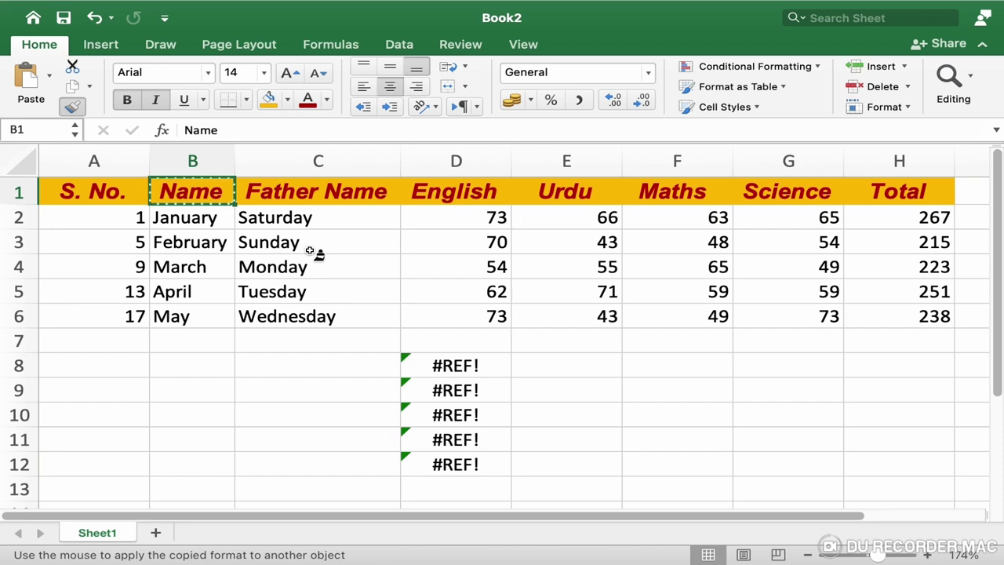
click(492, 244)
click(808, 324)
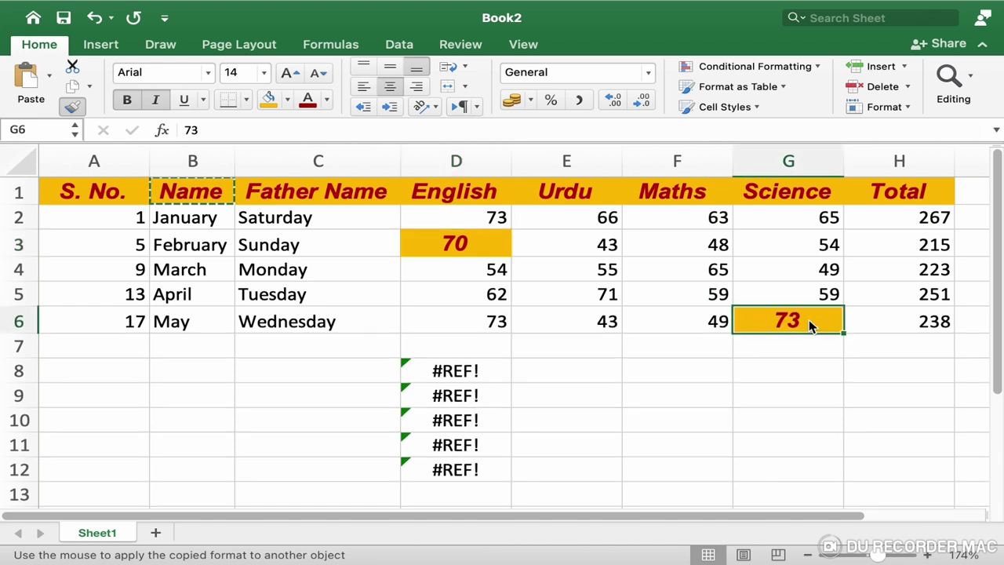
click(918, 249)
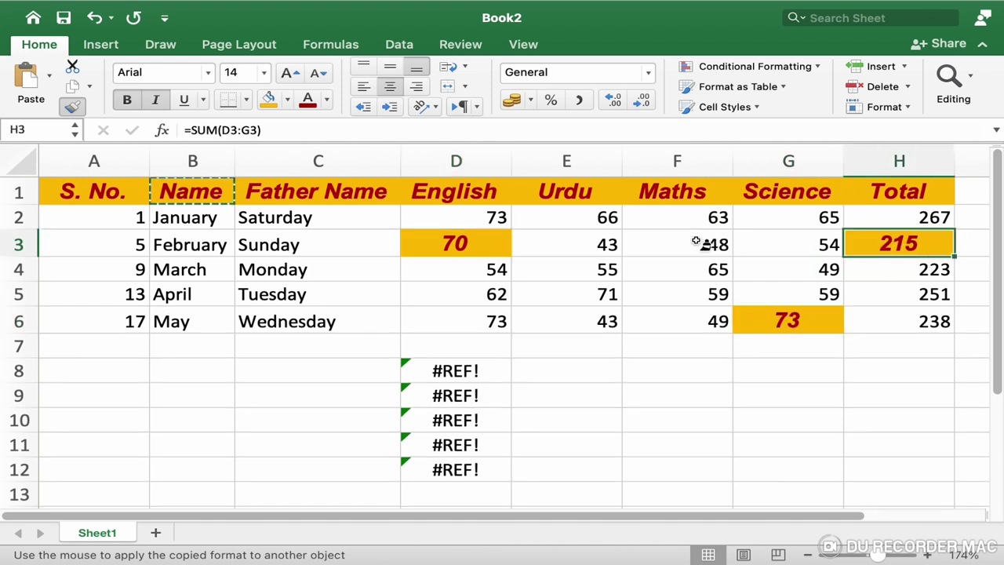
click(617, 274)
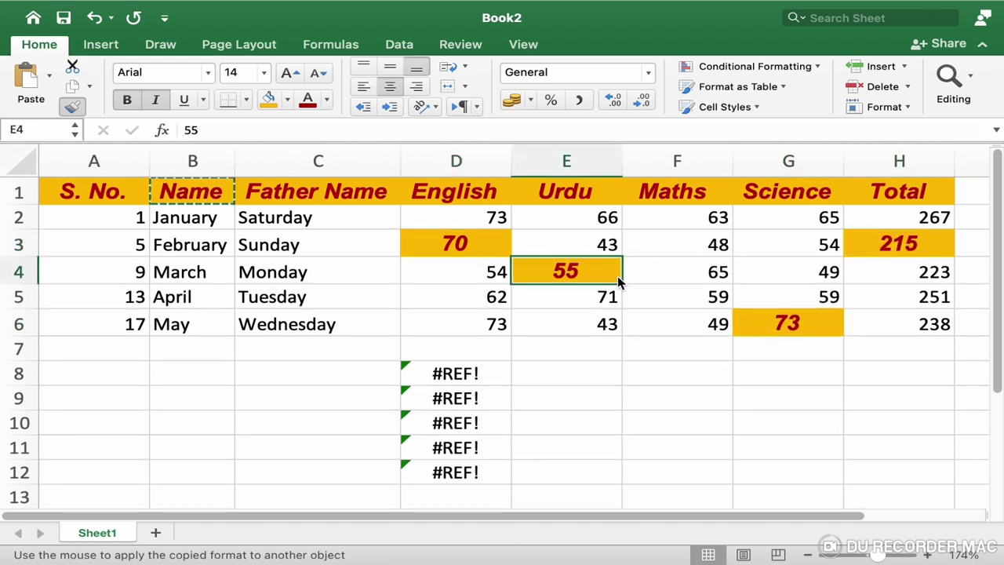